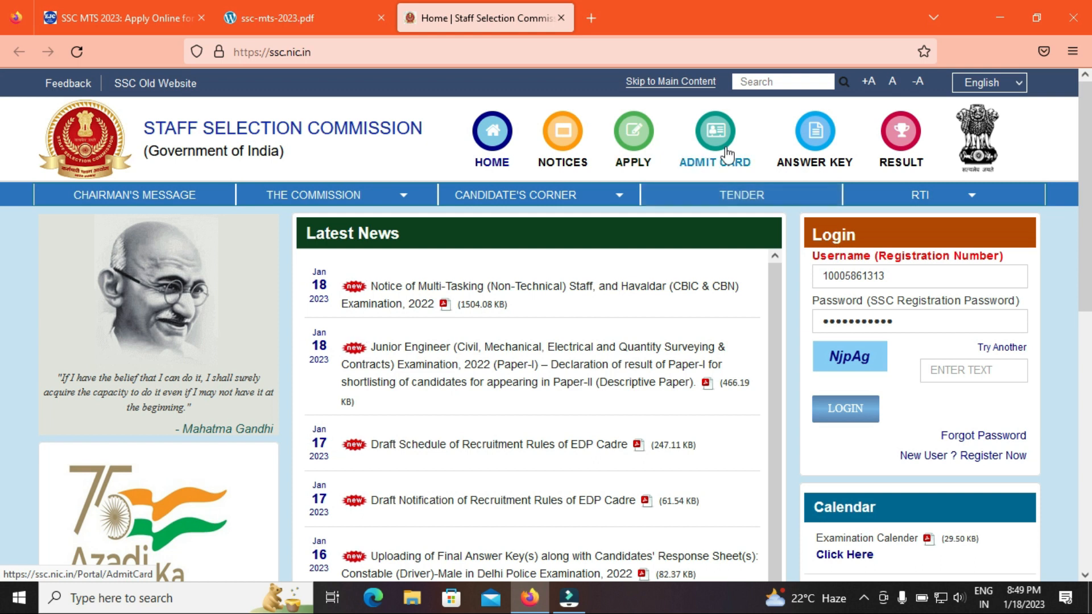
# Open the ssc-mts-2023.pdf notice and examine its table of application, fee payment and examination dates
pyautogui.click(263, 12)
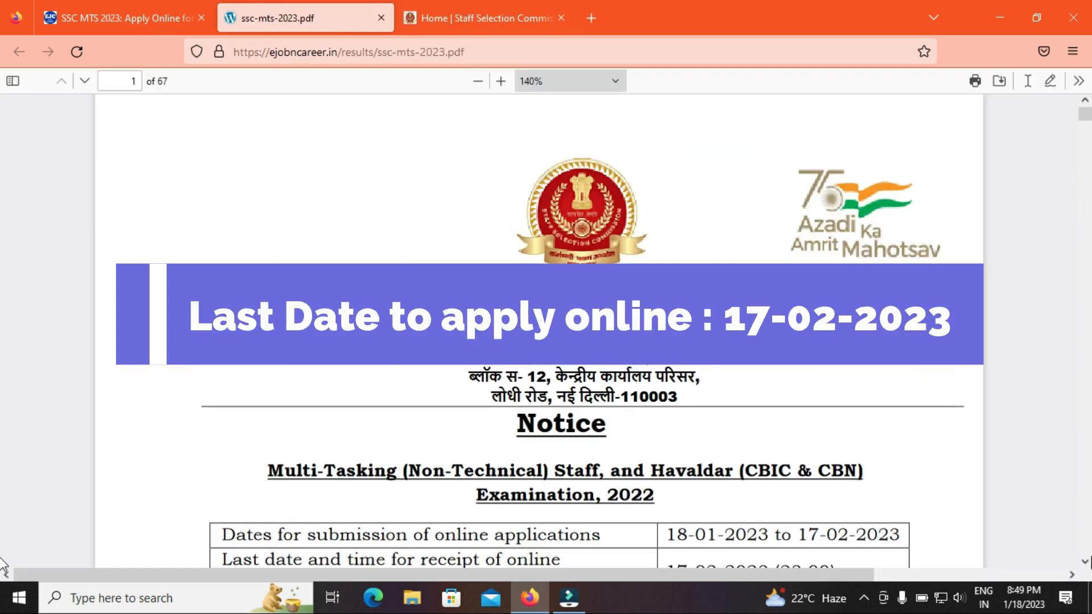
pyautogui.click(1086, 562)
pyautogui.scroll(-5, 1086, 562)
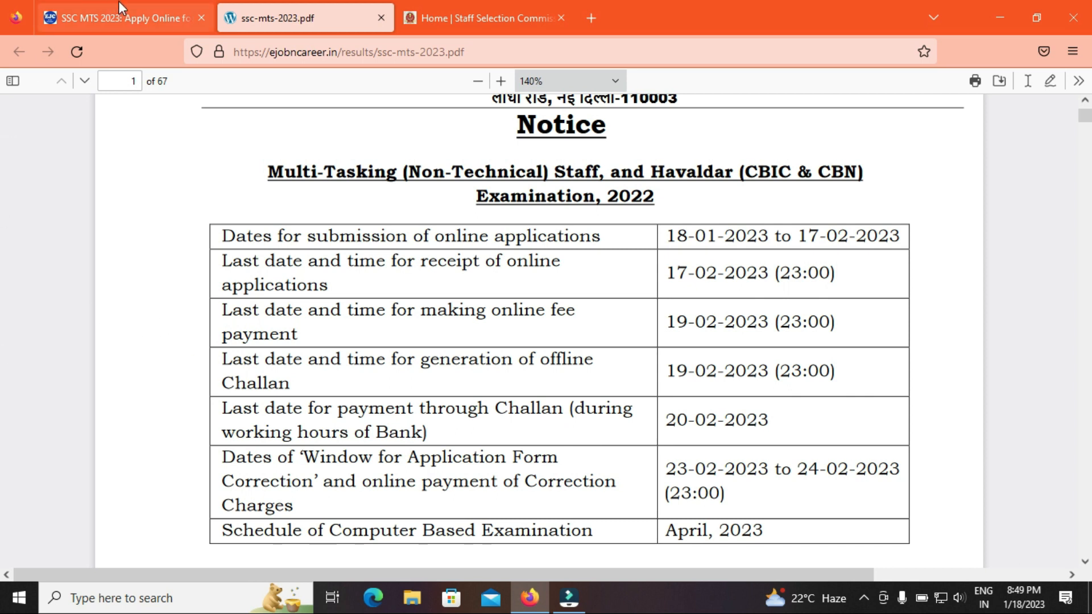
# Open the SSC MTS 2023 article and review its important dates, vacancy details, pay scales and age limit
pyautogui.click(122, 18)
pyautogui.moveTo(1090, 107); pyautogui.dragTo(1083, 212)
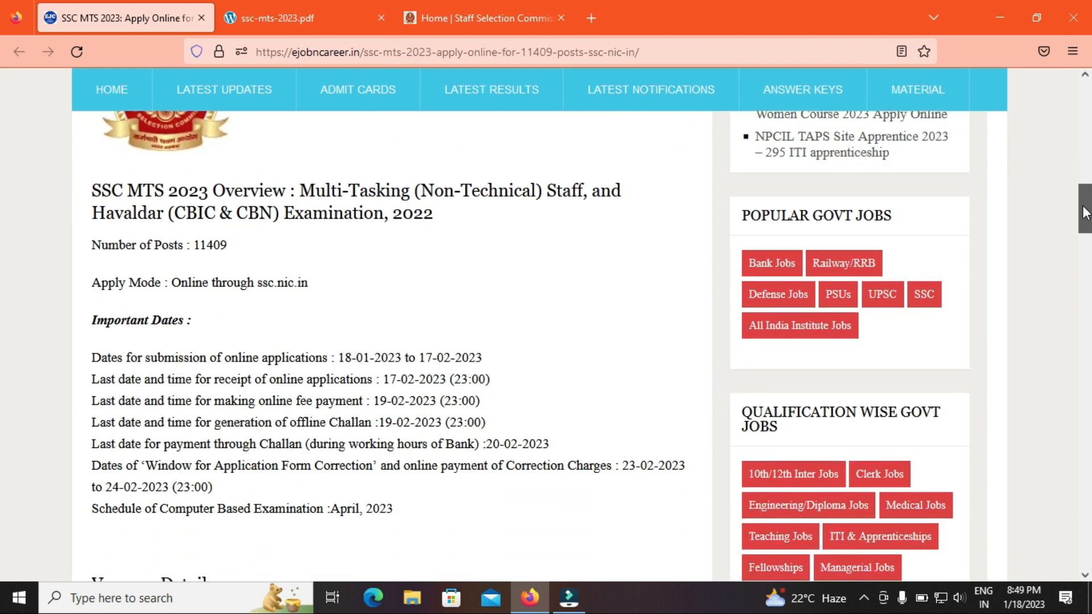
pyautogui.moveTo(1086, 212); pyautogui.dragTo(1087, 230)
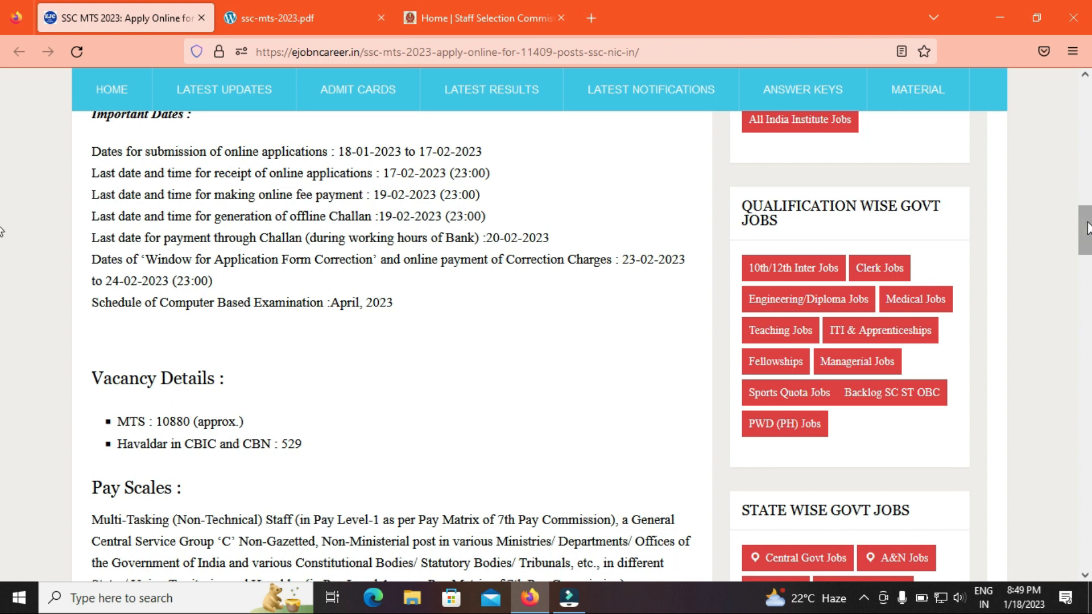
pyautogui.scroll(-3, 3, 252)
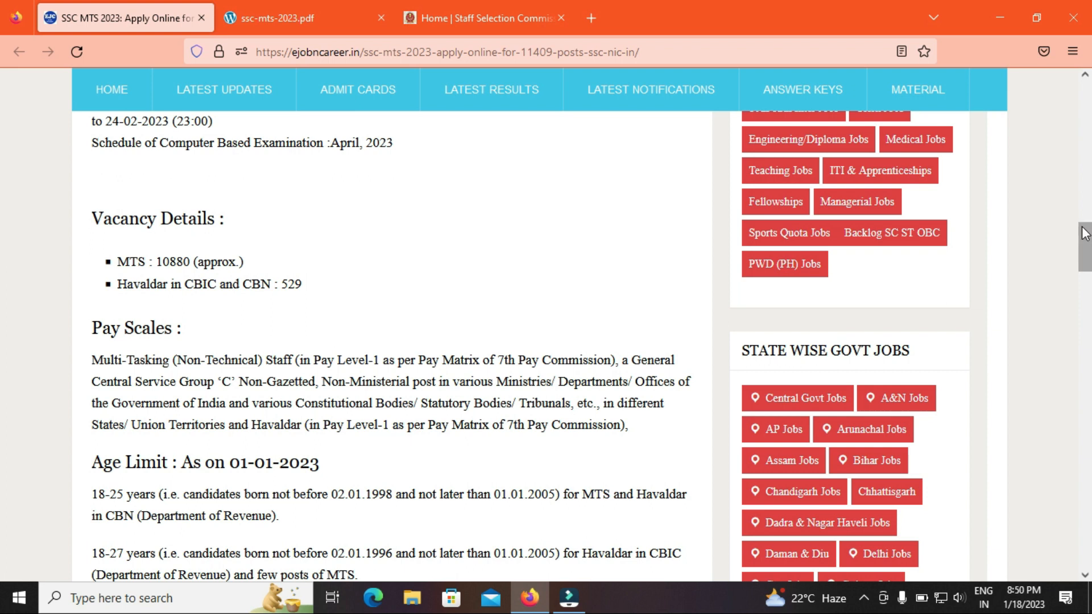
pyautogui.scroll(-2, 3, 263)
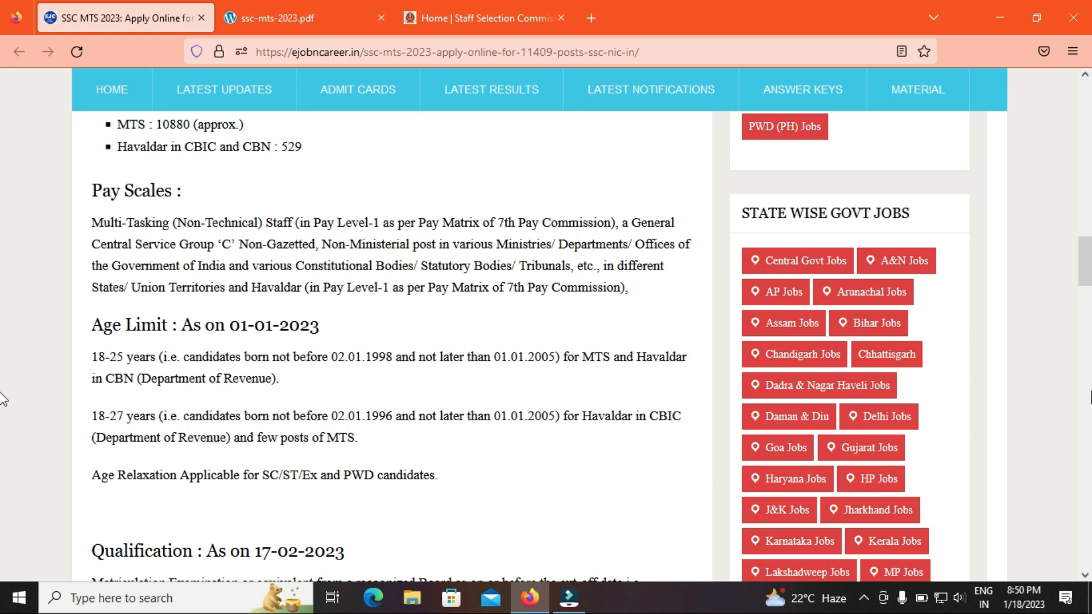
pyautogui.scroll(-2, 2, 295)
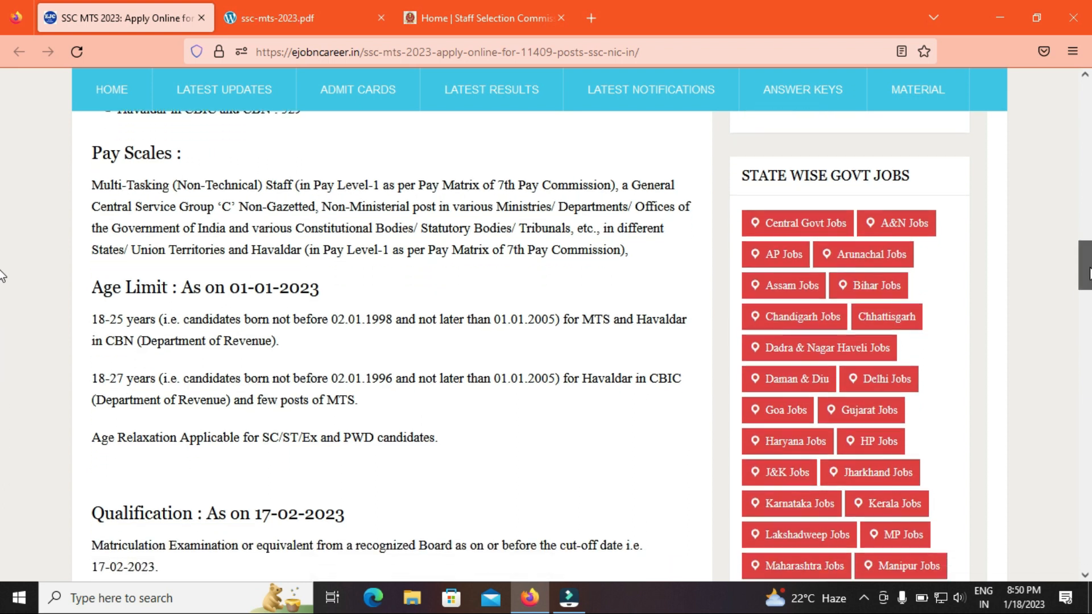
pyautogui.scroll(-3, 2, 282)
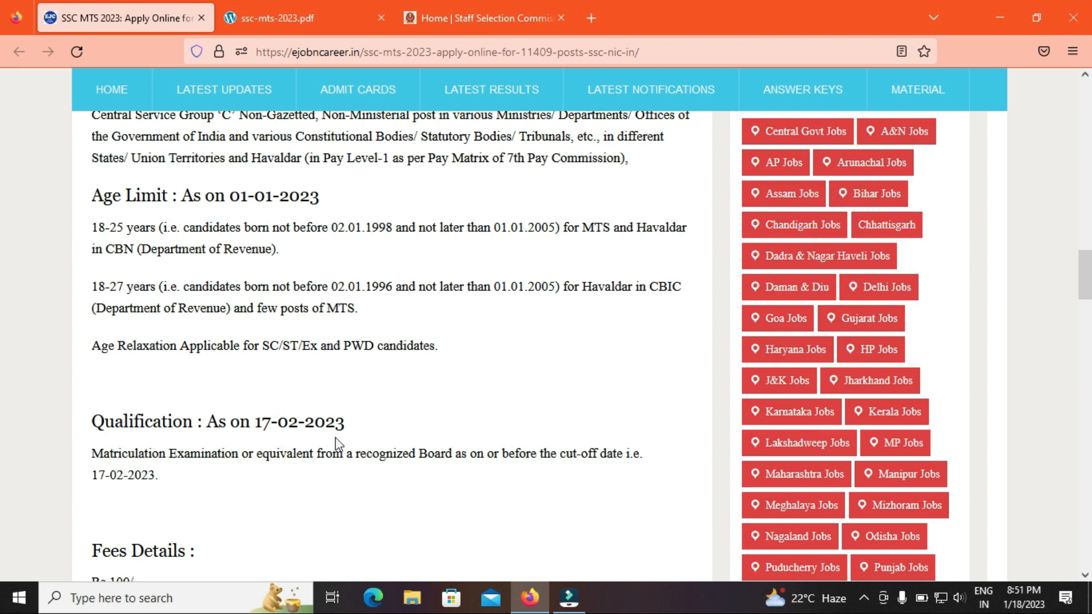
# Review the article's qualification requirement and fee details
pyautogui.moveTo(261, 421); pyautogui.dragTo(302, 418)
pyautogui.click(292, 410)
pyautogui.scroll(-3, 1086, 307)
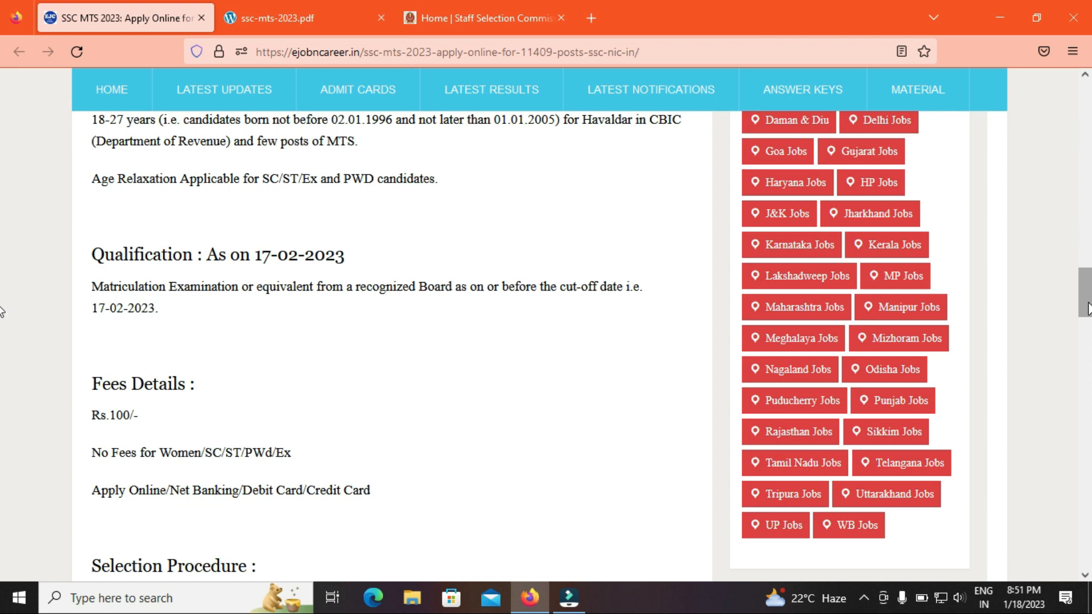
pyautogui.scroll(-1, 1087, 313)
pyautogui.scroll(-1, 1088, 313)
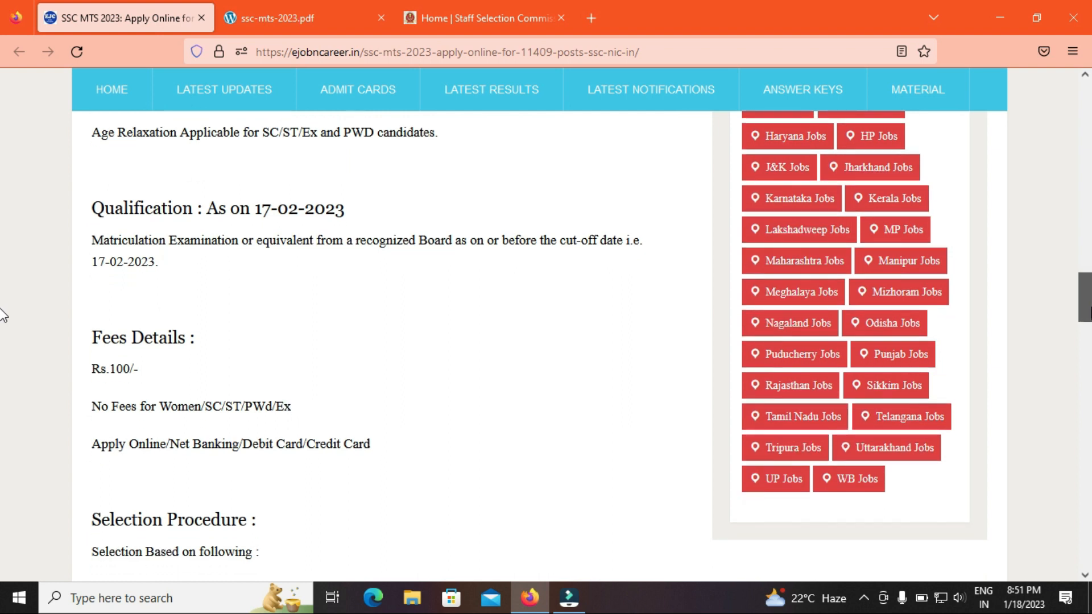
pyautogui.scroll(-3, 2, 315)
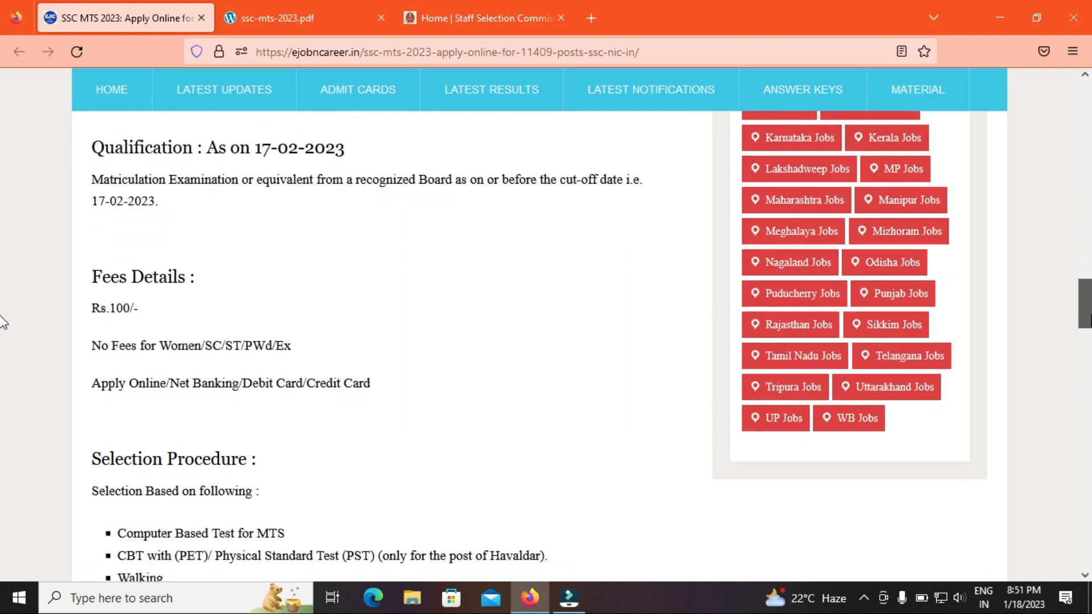
# Read the selection procedure with its physical standards, and the exam pattern table for the computer based examination
pyautogui.scroll(-2, 1, 330)
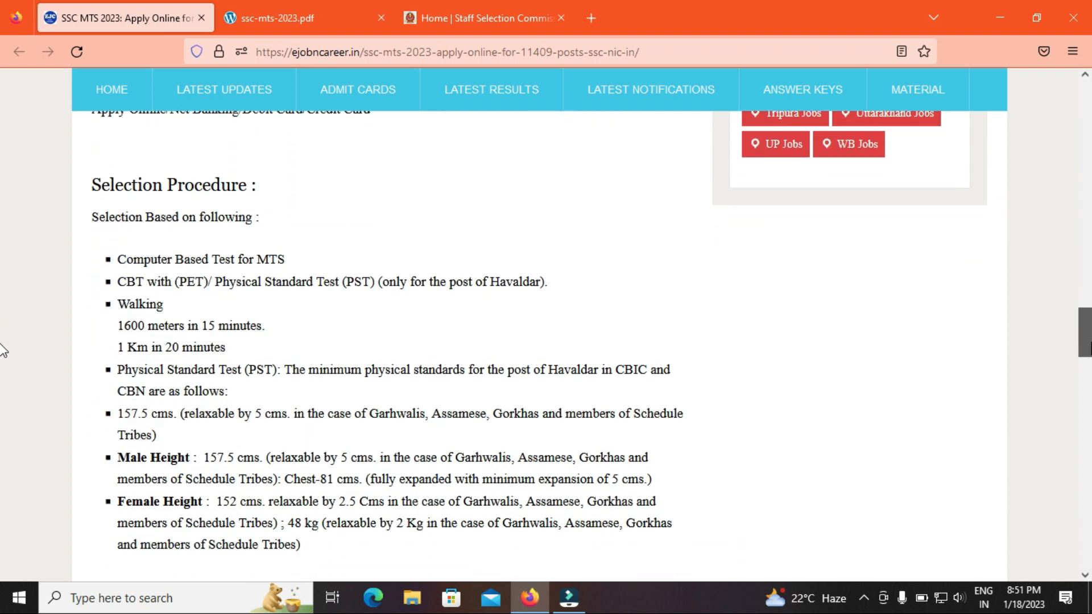
pyautogui.scroll(-1, 1, 351)
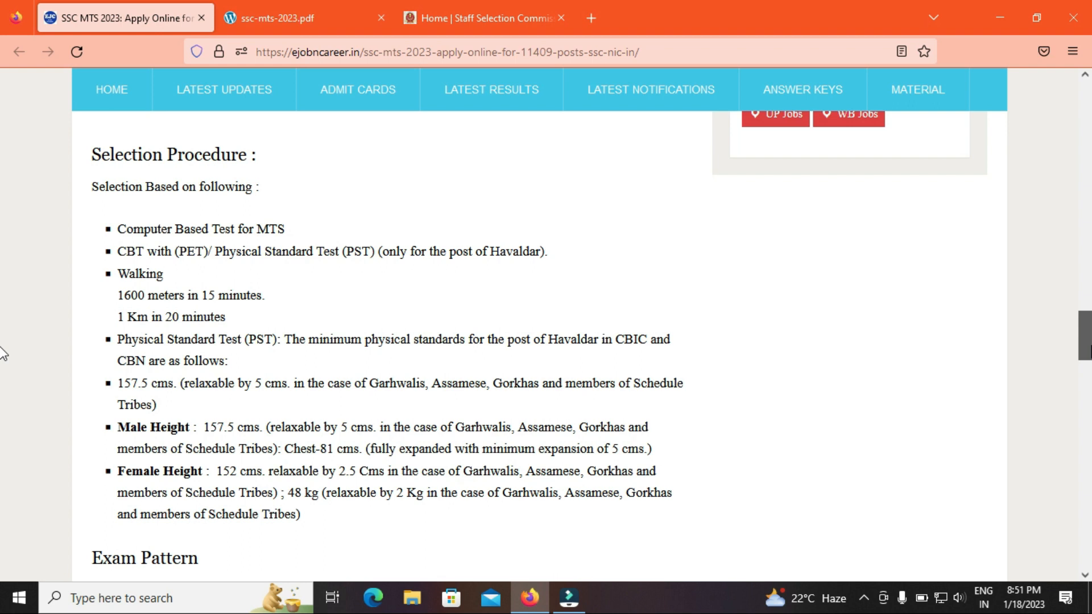
pyautogui.scroll(-1, 3, 353)
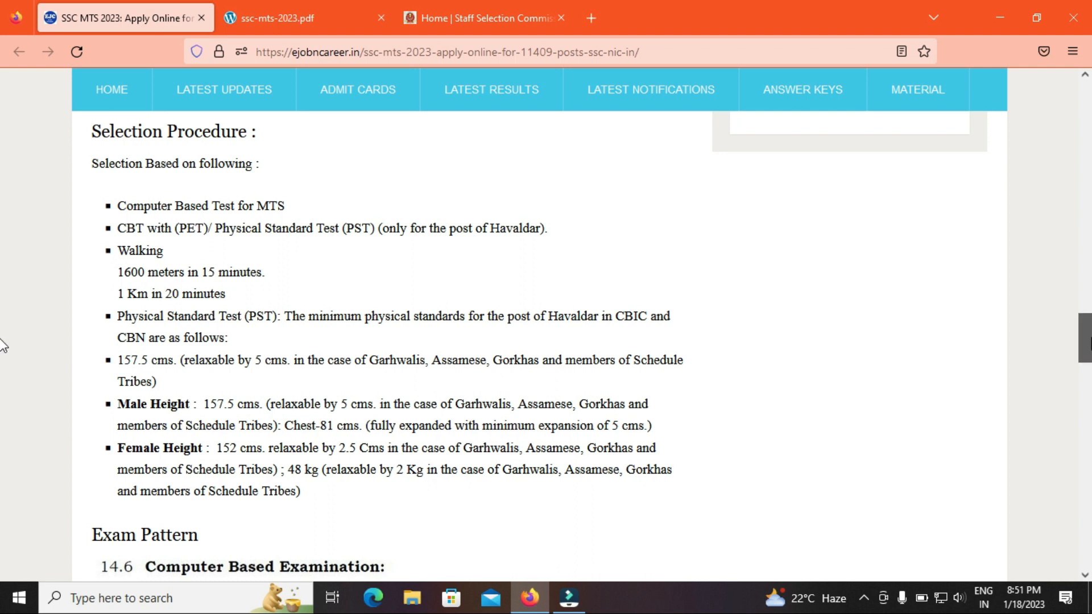
pyautogui.scroll(-2, 3, 348)
pyautogui.scroll(-2, 3, 348)
pyautogui.scroll(-5, 3, 372)
pyautogui.scroll(1, 3, 375)
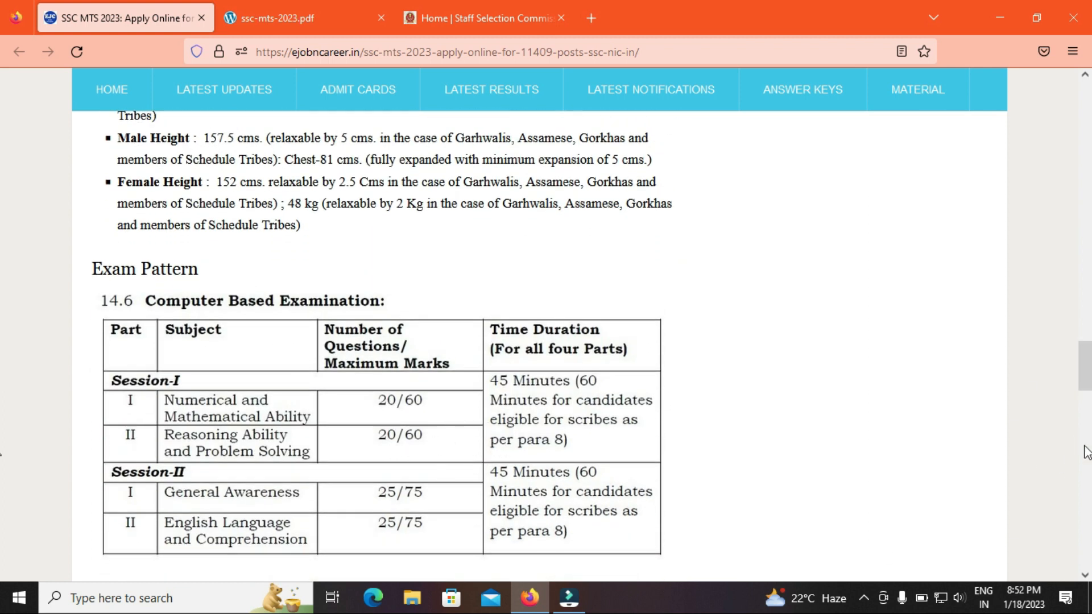
# Review the AP/TS exam centres and syllabus, and find the notification and online application links with the photo and signature requirements
pyautogui.scroll(-3, 3, 381)
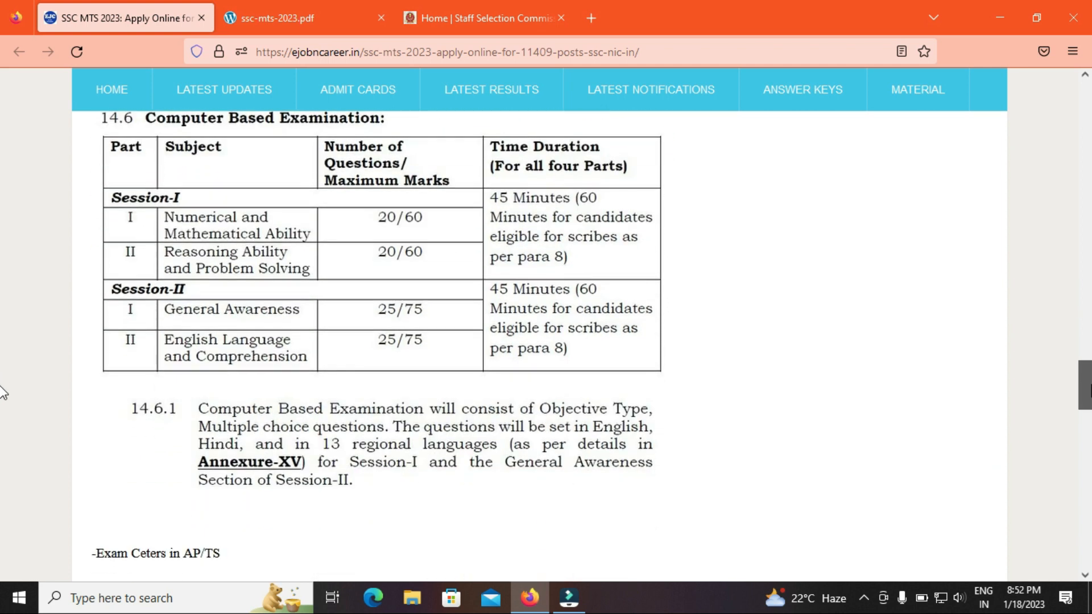
pyautogui.scroll(-4, 2, 393)
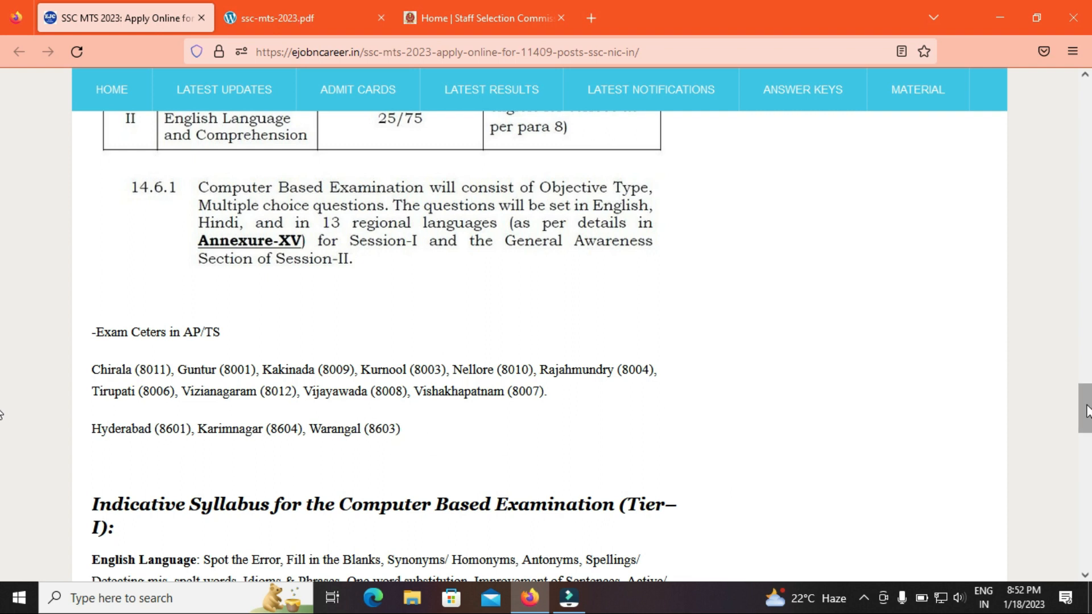
pyautogui.scroll(-4, 3, 415)
pyautogui.scroll(-8, 3, 477)
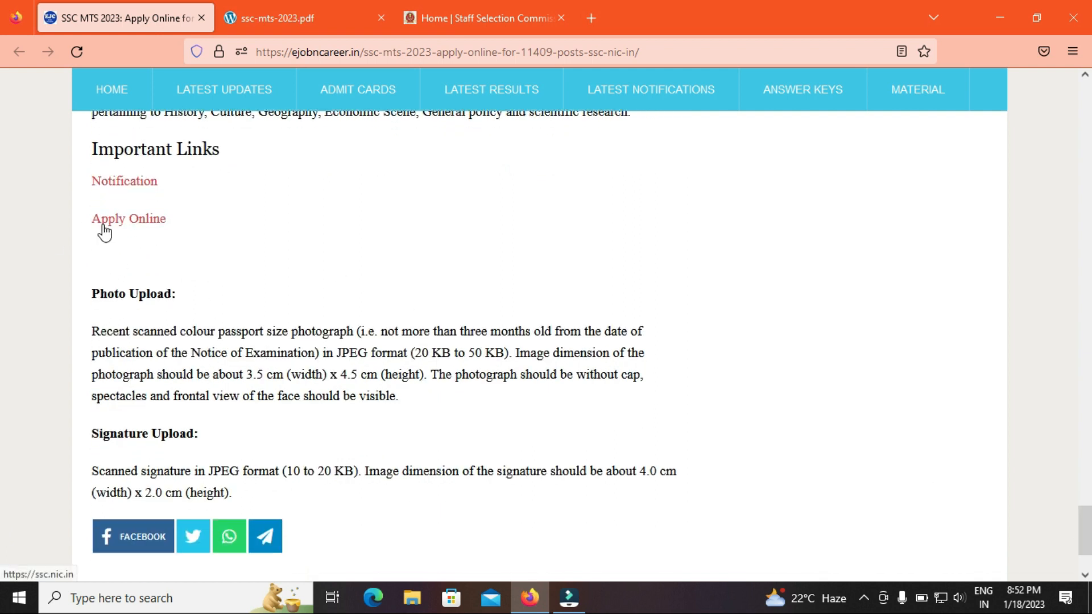
# Open the new-user registration form on the SSC website and answer Yes to having Aadhaar
pyautogui.click(490, 12)
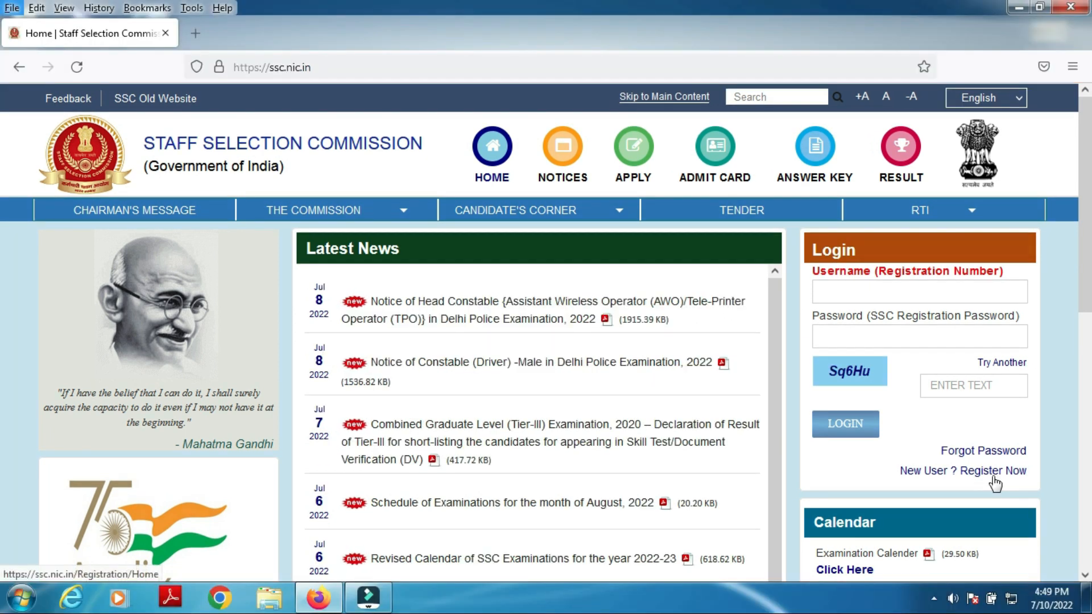
pyautogui.click(980, 480)
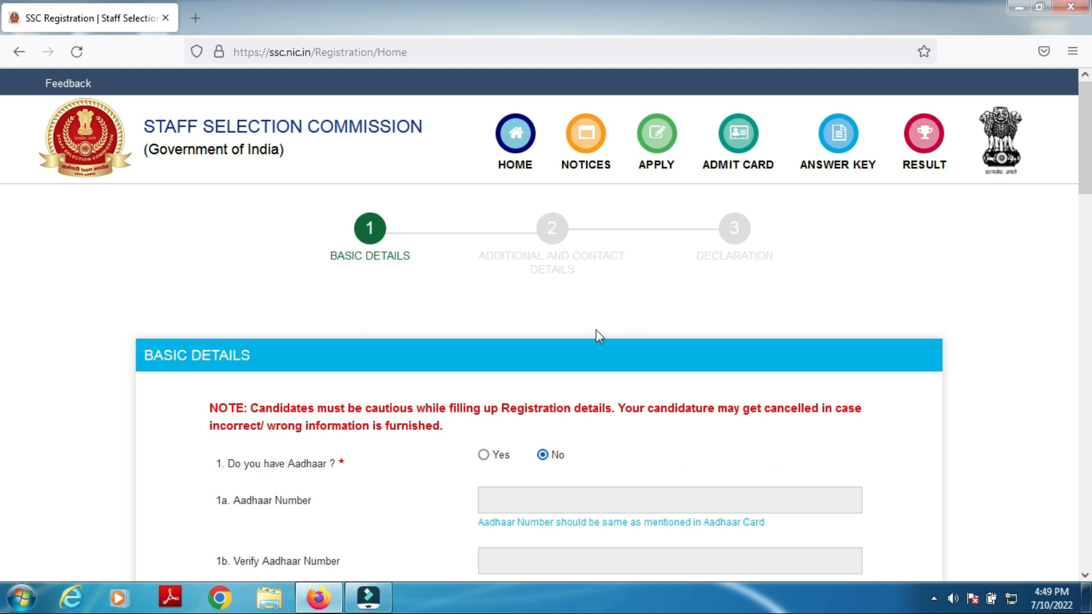
pyautogui.click(484, 456)
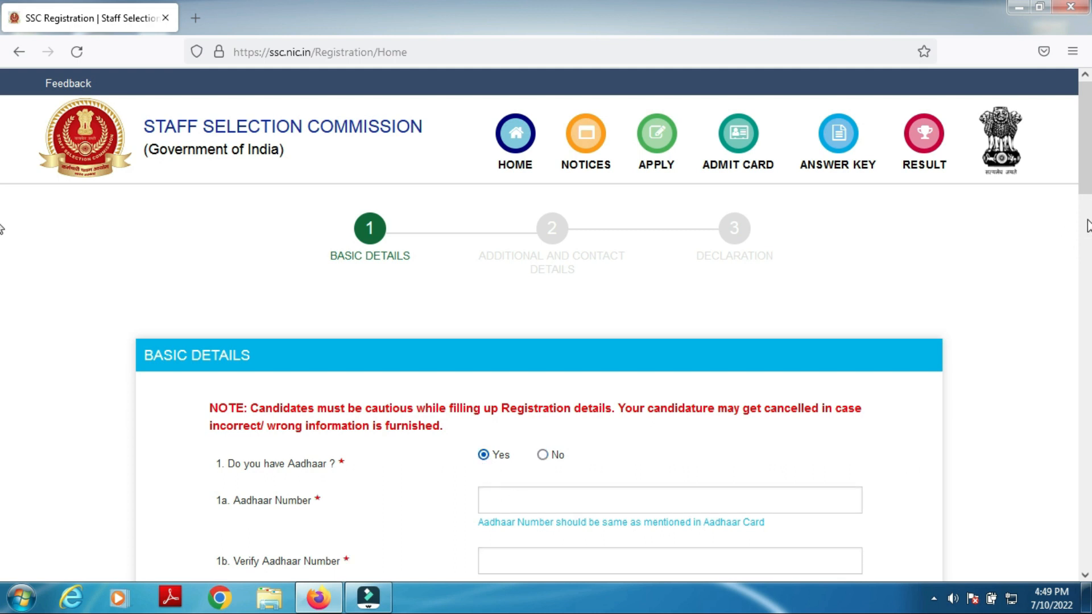
# Examine the registration form's Aadhaar, ID, candidate name, parents' names and date of birth fields
pyautogui.scroll(-3, 668, 404)
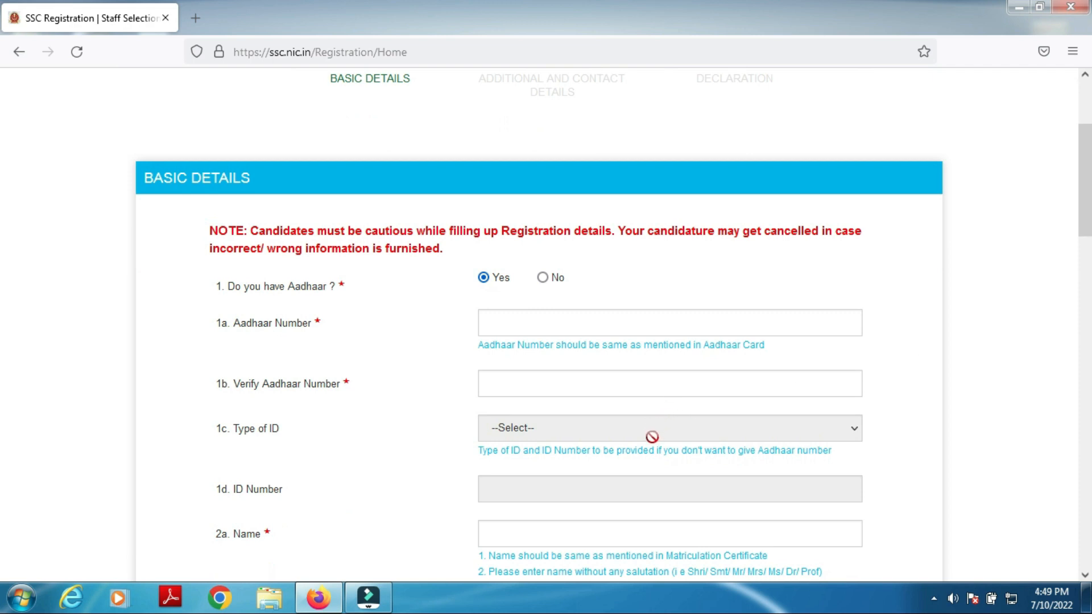
pyautogui.scroll(-1, 636, 409)
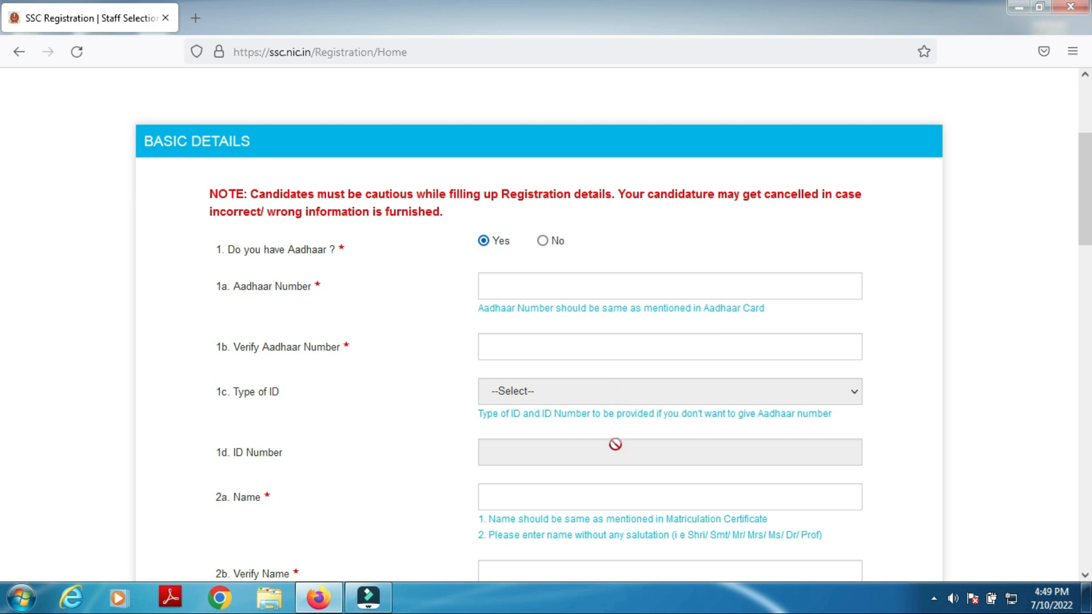
pyautogui.scroll(-3, 2, 228)
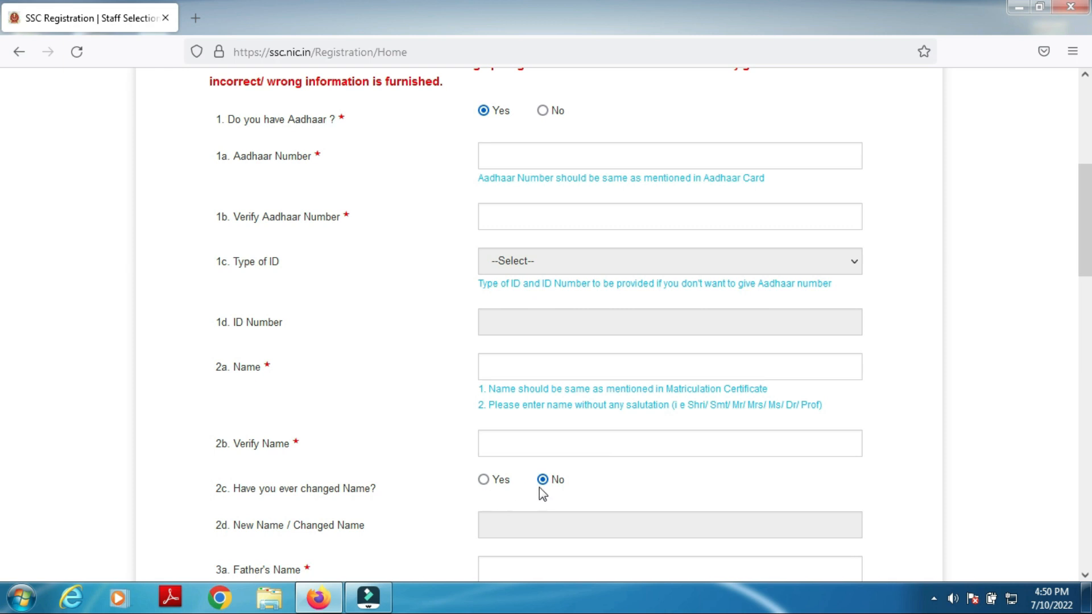
pyautogui.moveTo(1089, 243); pyautogui.dragTo(1088, 305)
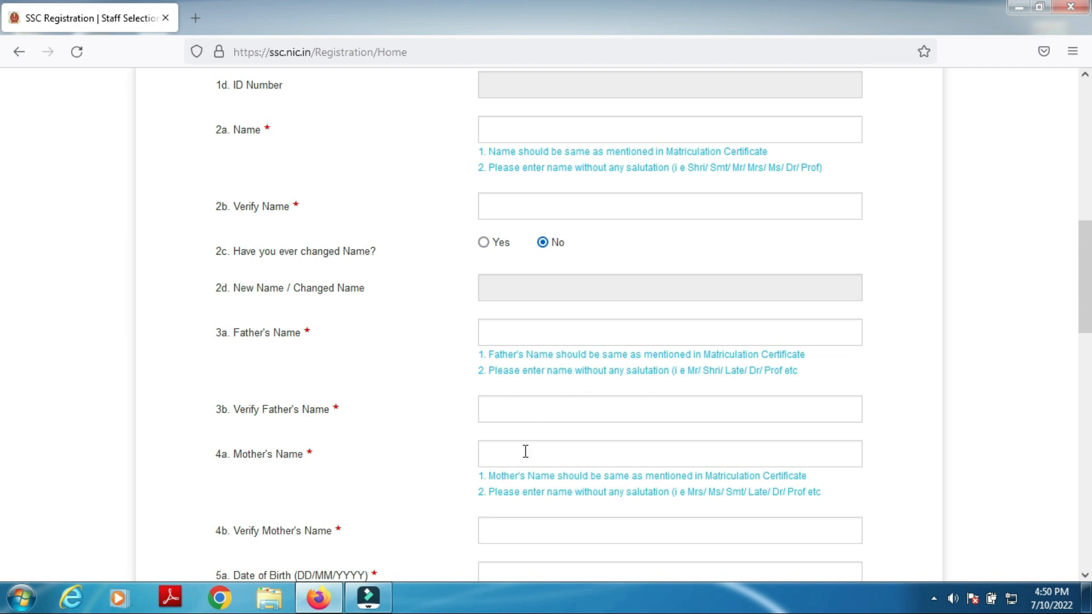
pyautogui.scroll(-4, 612, 308)
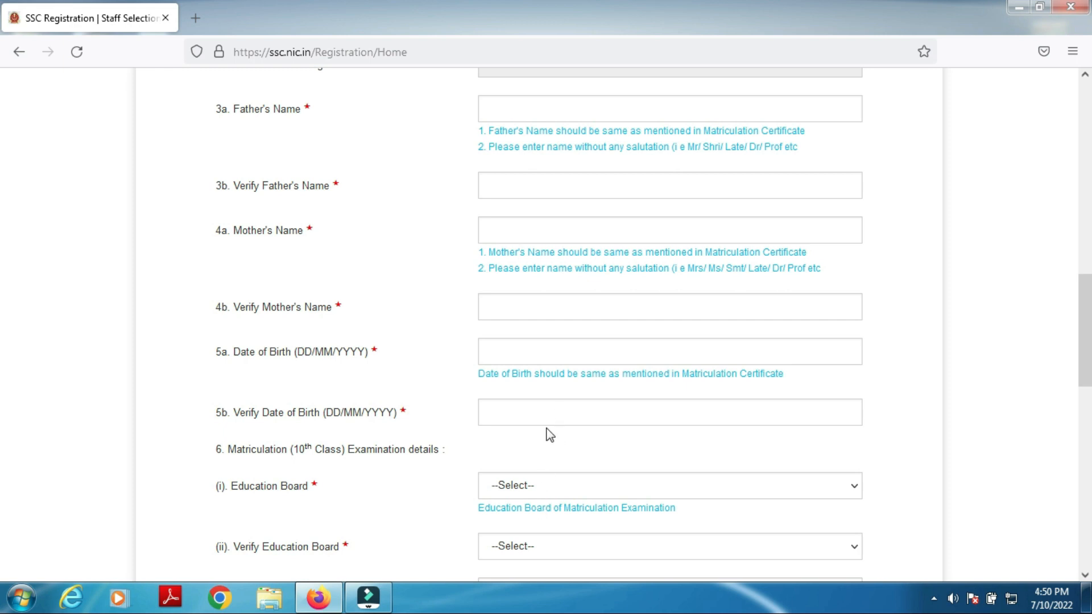
pyautogui.moveTo(1085, 350); pyautogui.dragTo(1082, 382)
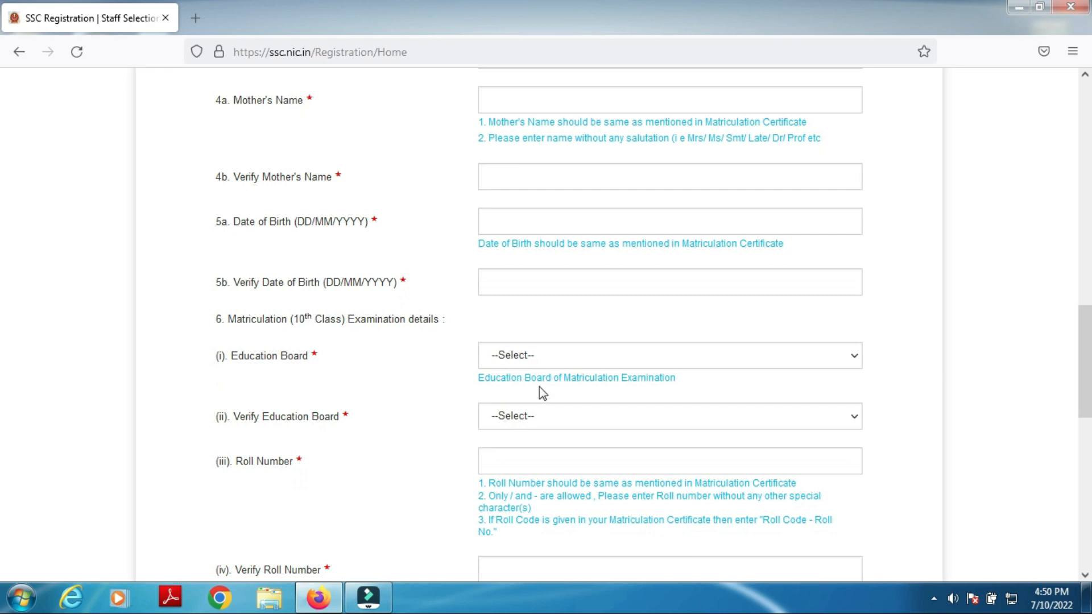
# Examine the matriculation details, including the education board choices, roll number and year of passing fields
pyautogui.click(517, 358)
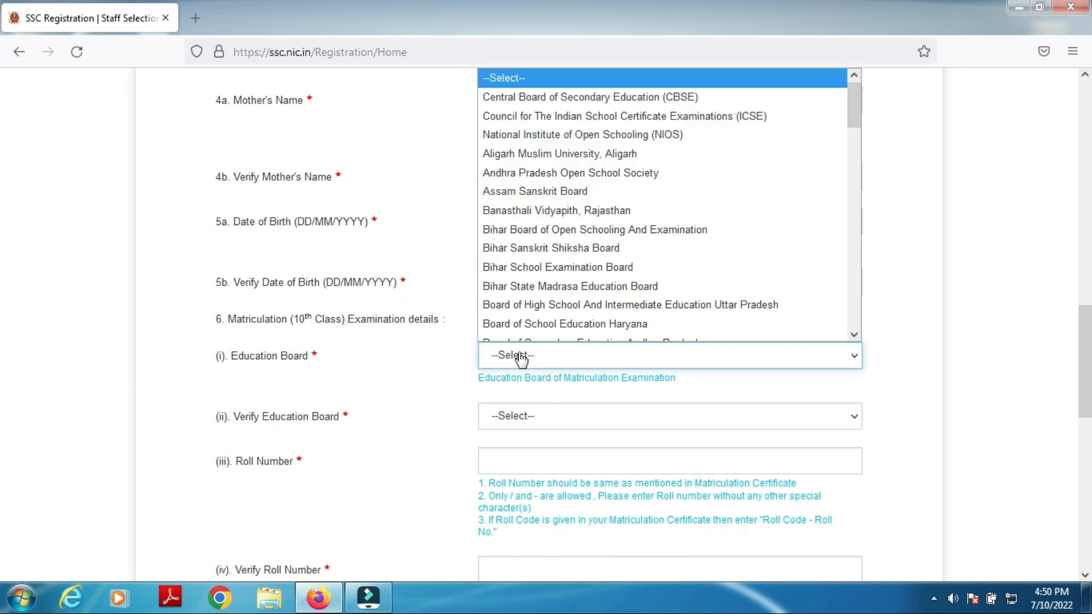
pyautogui.click(407, 367)
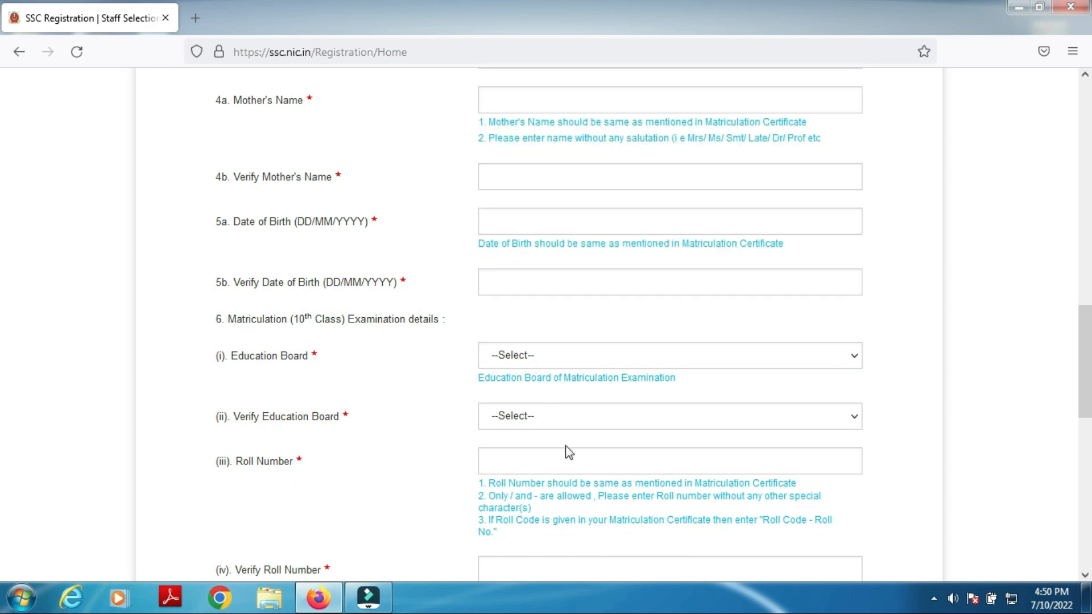
pyautogui.moveTo(1086, 360); pyautogui.dragTo(1088, 431)
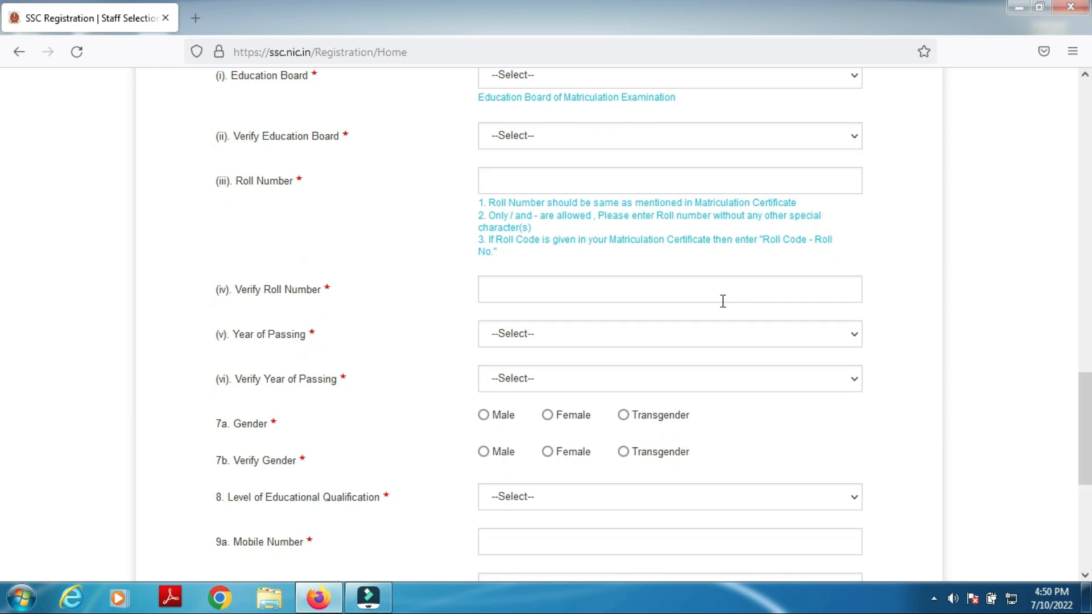
pyautogui.click(653, 343)
pyautogui.doubleClick(391, 334)
# Examine the registration form's gender, educational qualification, mobile, email and state fields, including the qualification, state and year of passing choices
pyautogui.scroll(-5, 1085, 432)
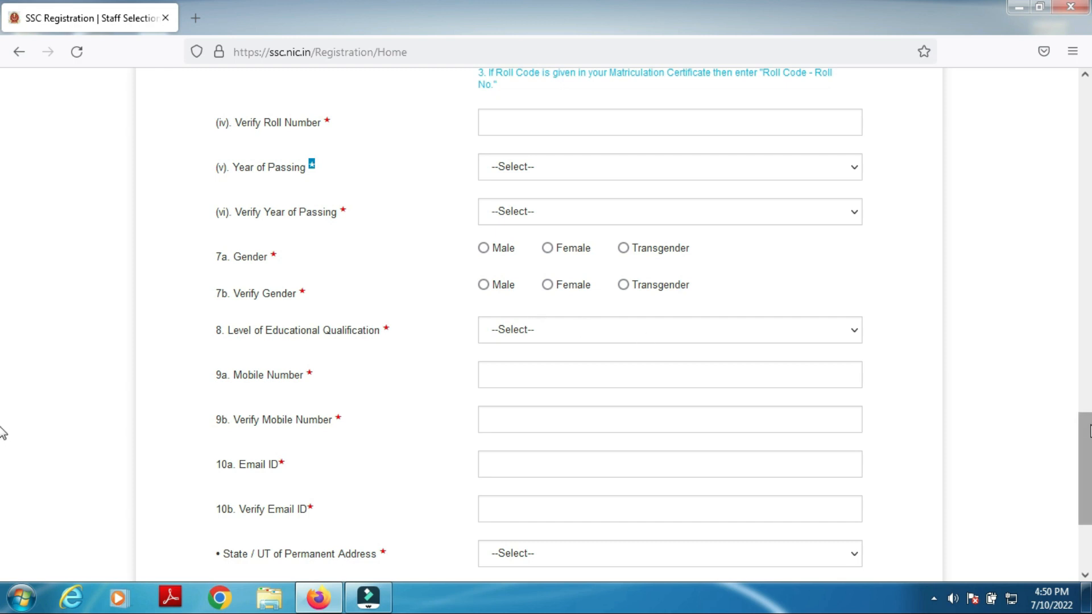
pyautogui.scroll(-2, 1086, 449)
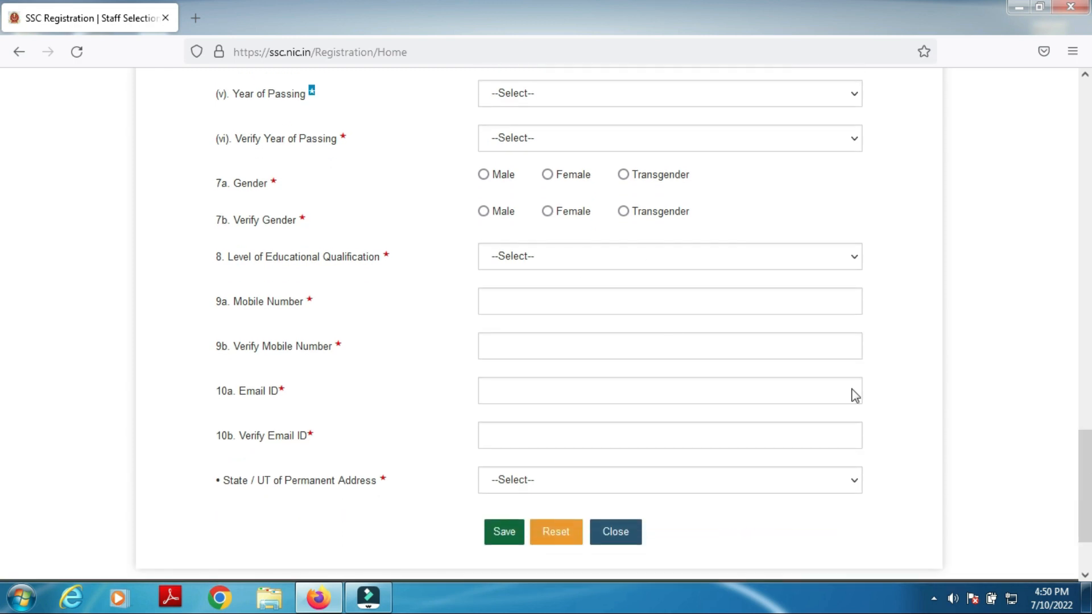
pyautogui.click(574, 263)
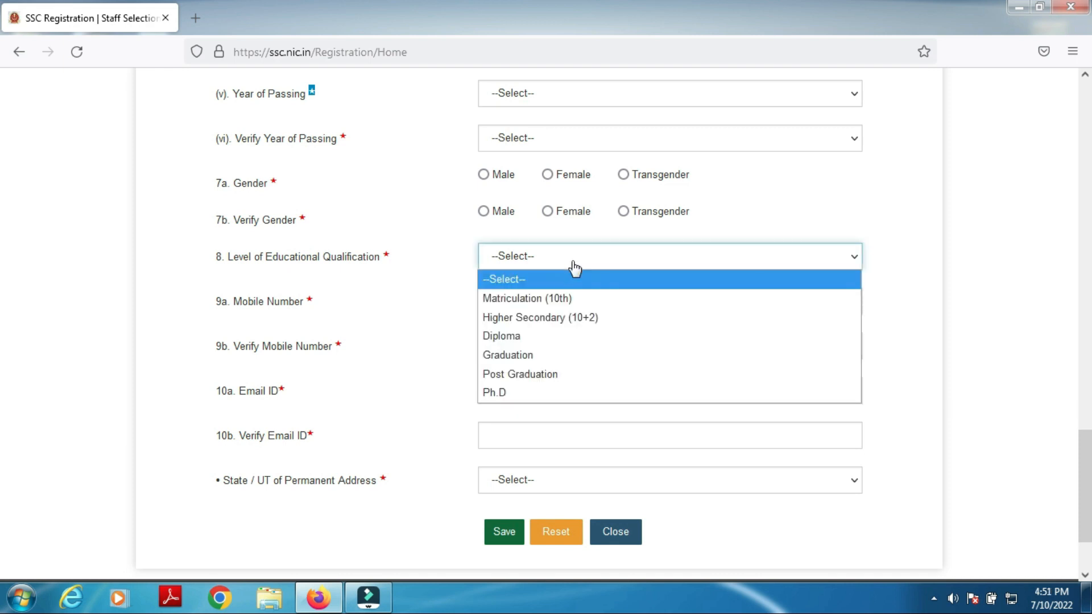
pyautogui.click(415, 274)
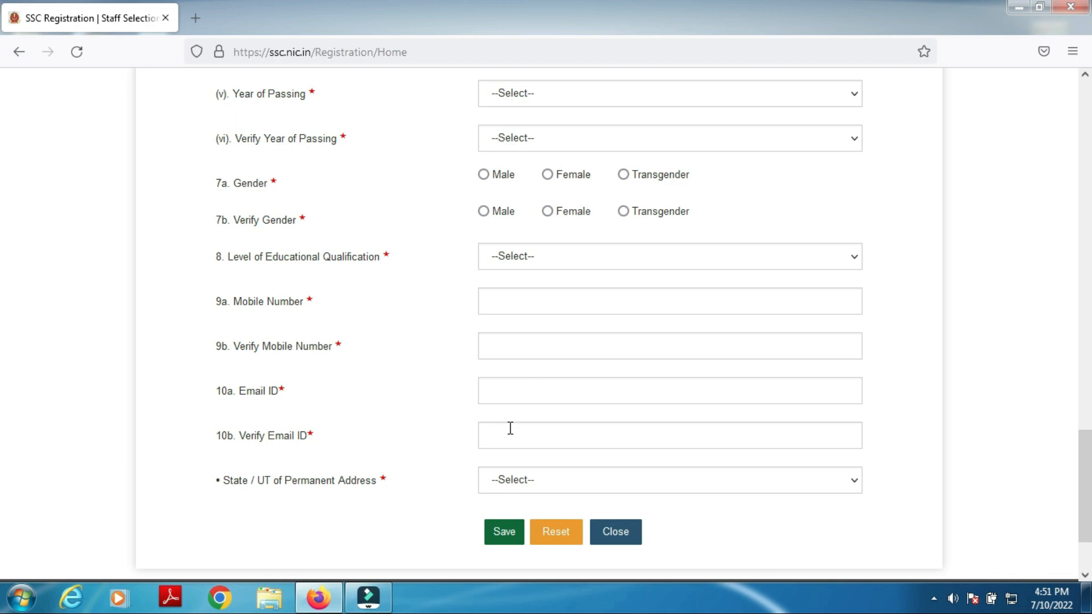
pyautogui.click(515, 487)
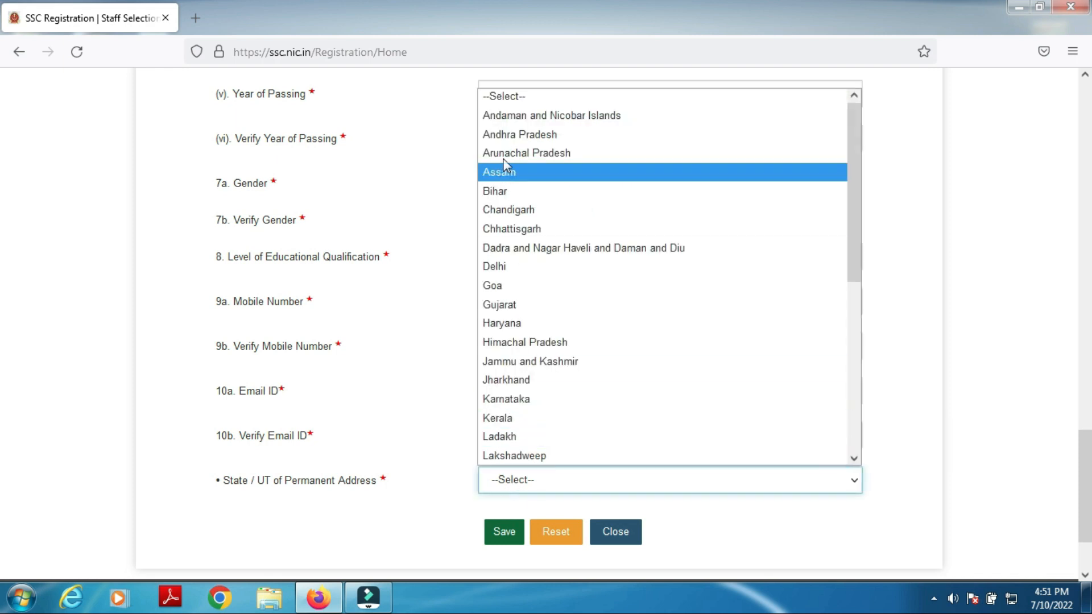
pyautogui.click(512, 138)
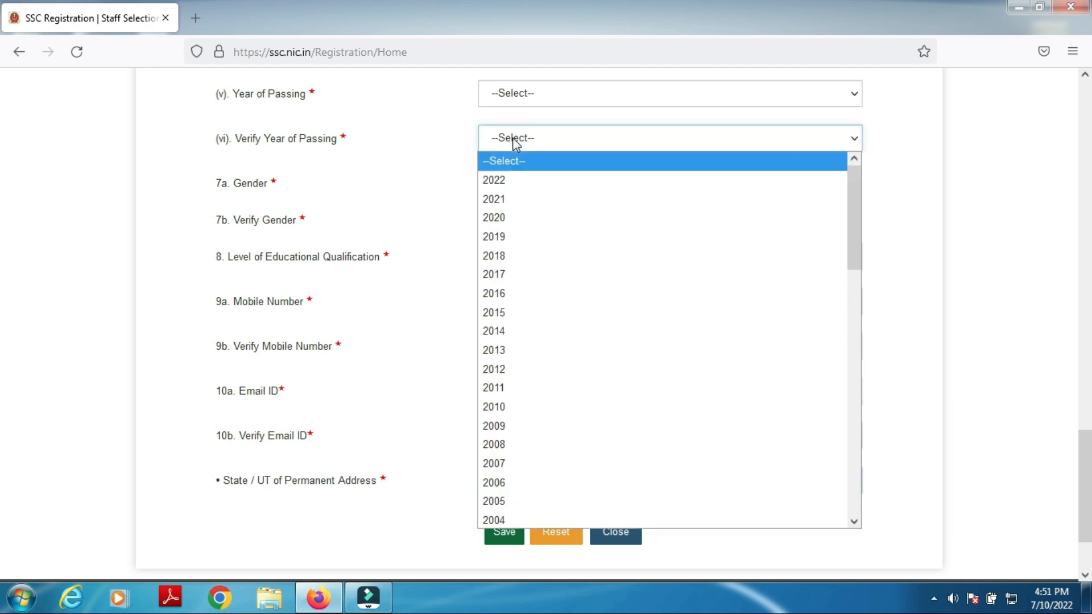
pyautogui.click(350, 455)
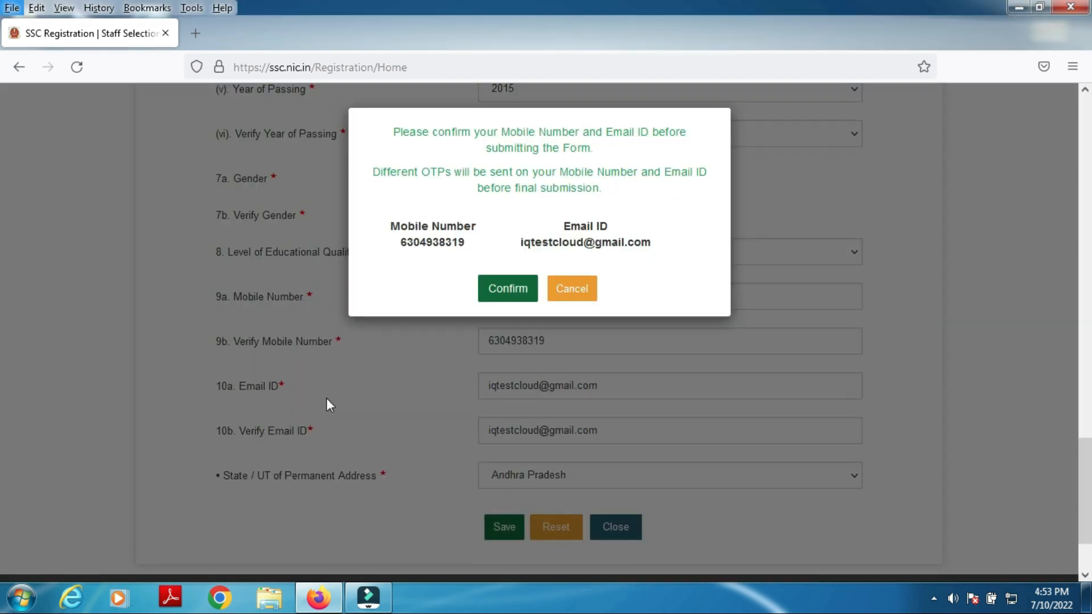
# Confirm the mobile number and email ID to save the basic details, and advance to the additional and contact details
pyautogui.click(504, 293)
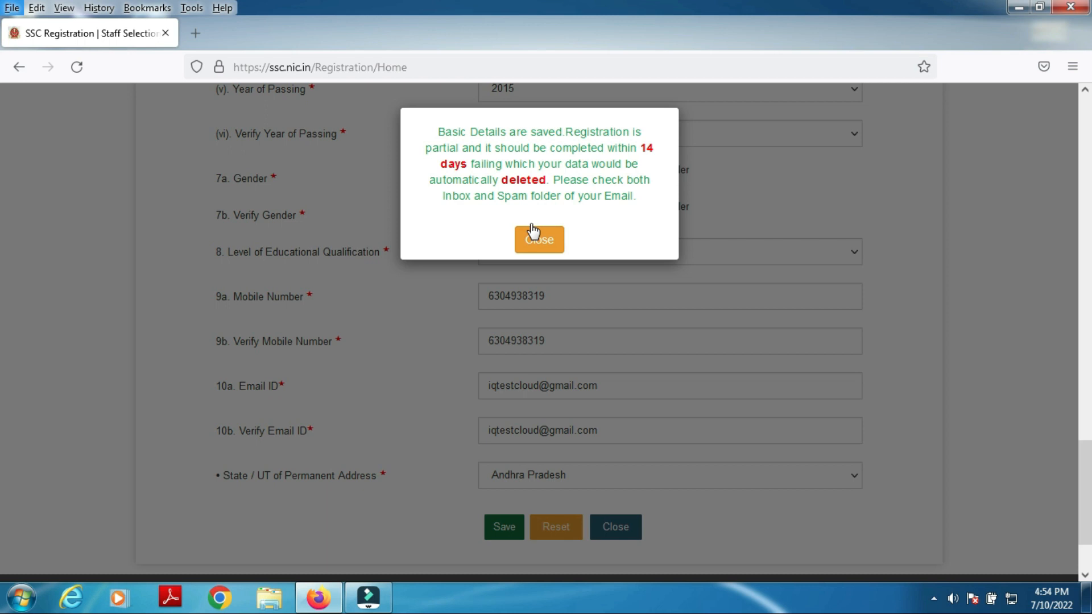
pyautogui.click(534, 236)
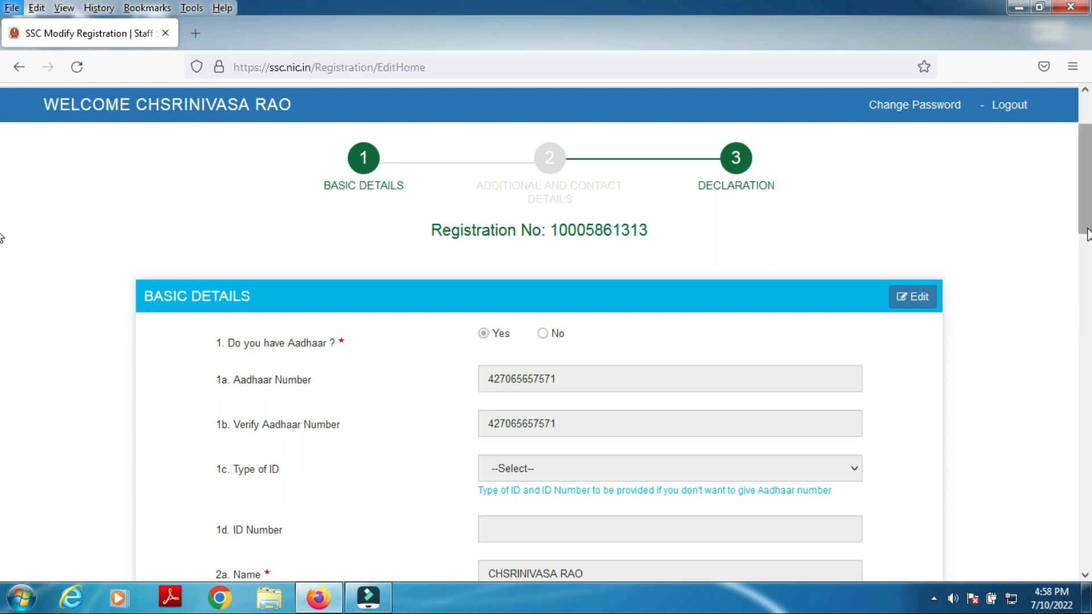
pyautogui.scroll(-10, 4, 233)
pyautogui.scroll(-10, 4, 432)
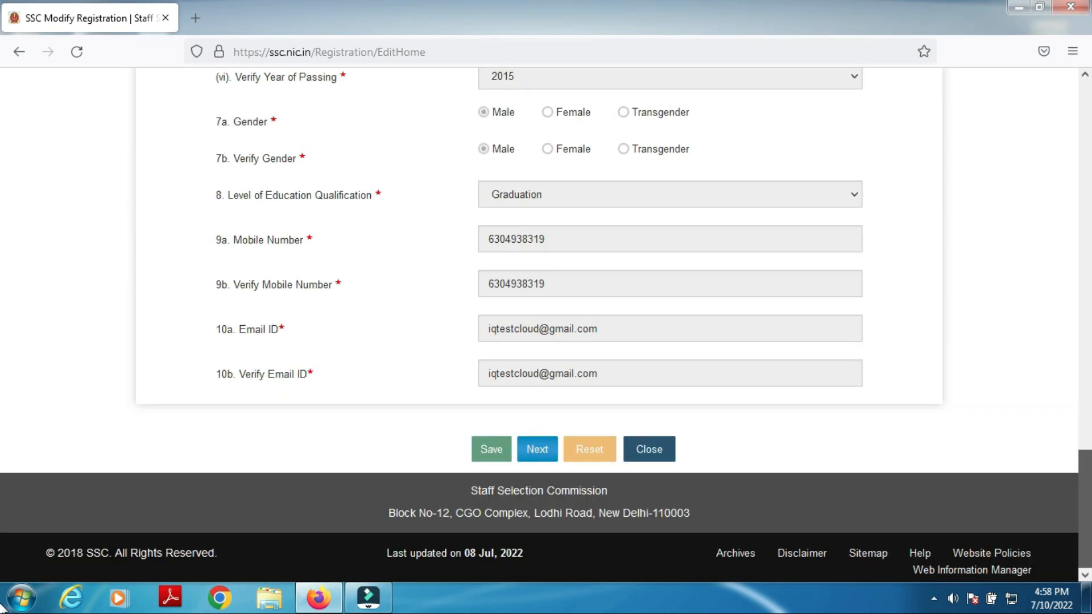
pyautogui.click(541, 452)
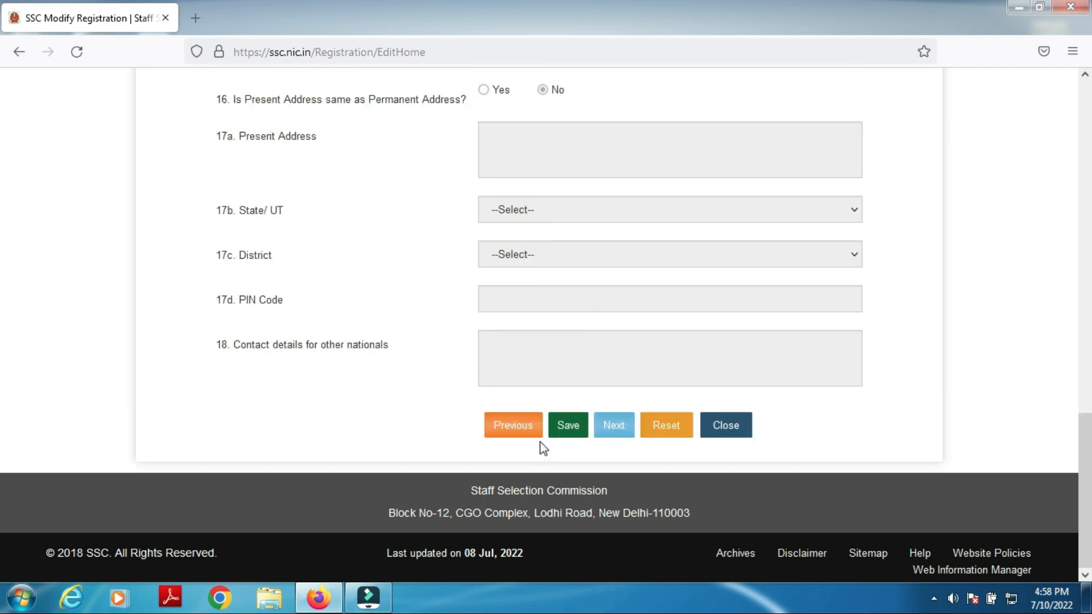
# Set the nationality to Citizen of India in the additional and contact details
pyautogui.moveTo(1084, 480); pyautogui.dragTo(1091, 113)
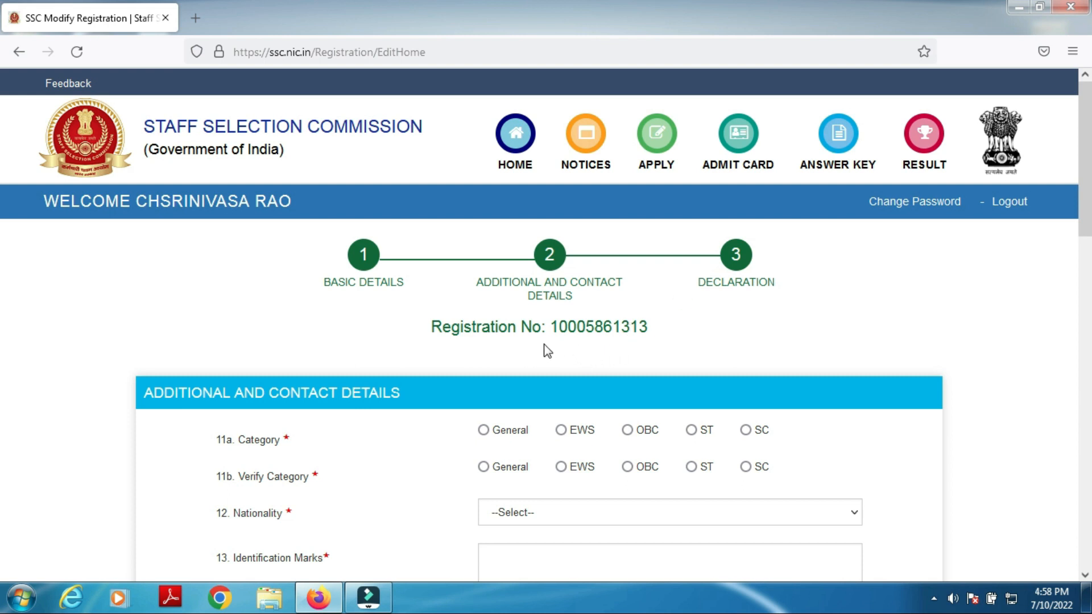
pyautogui.scroll(-2, 2, 216)
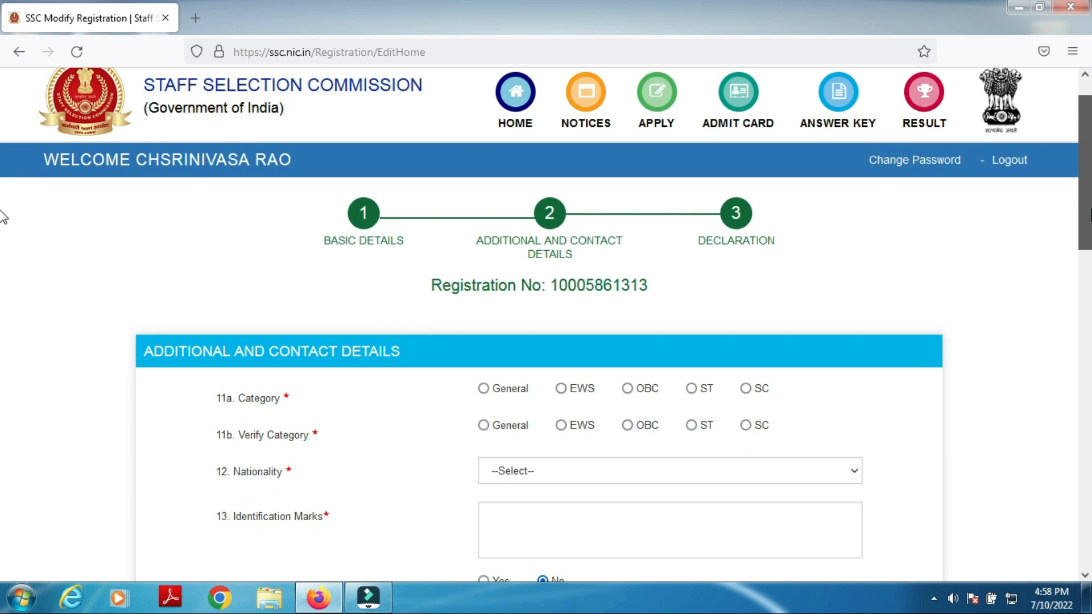
pyautogui.scroll(-3, 1, 216)
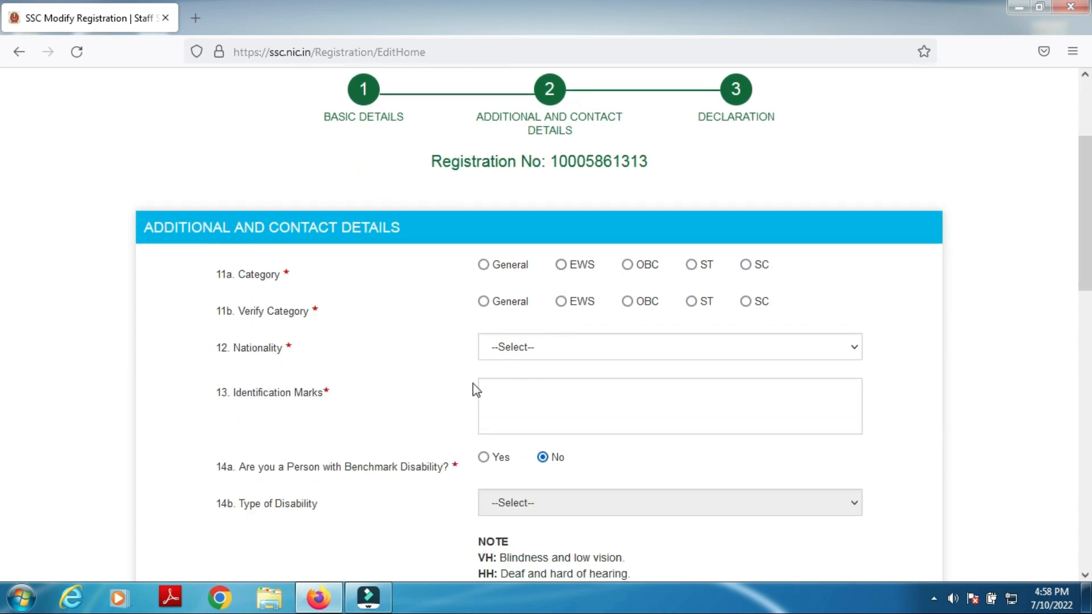
pyautogui.click(549, 354)
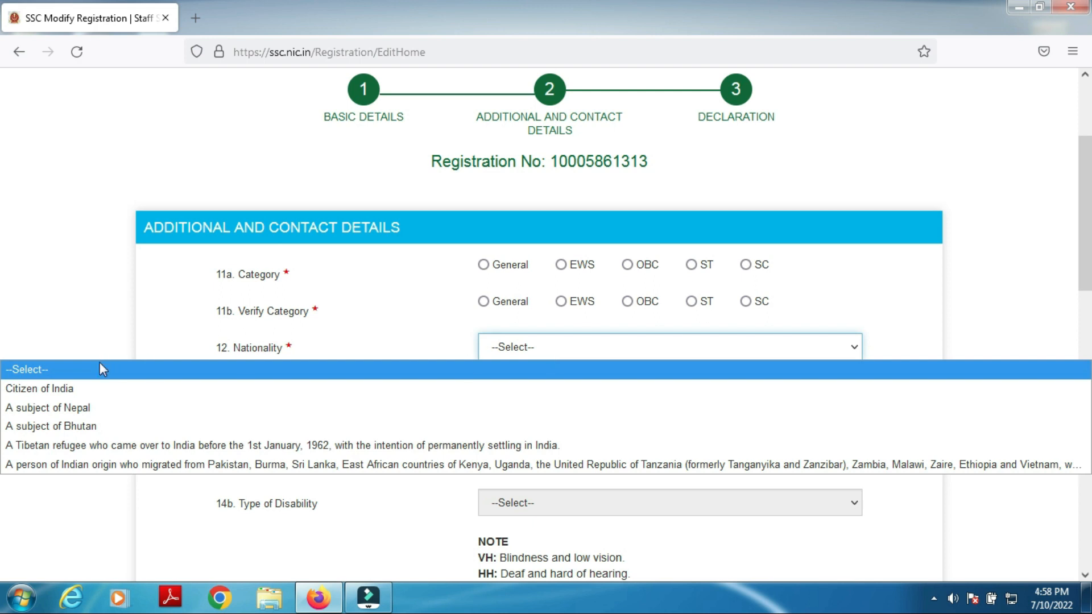
pyautogui.click(72, 396)
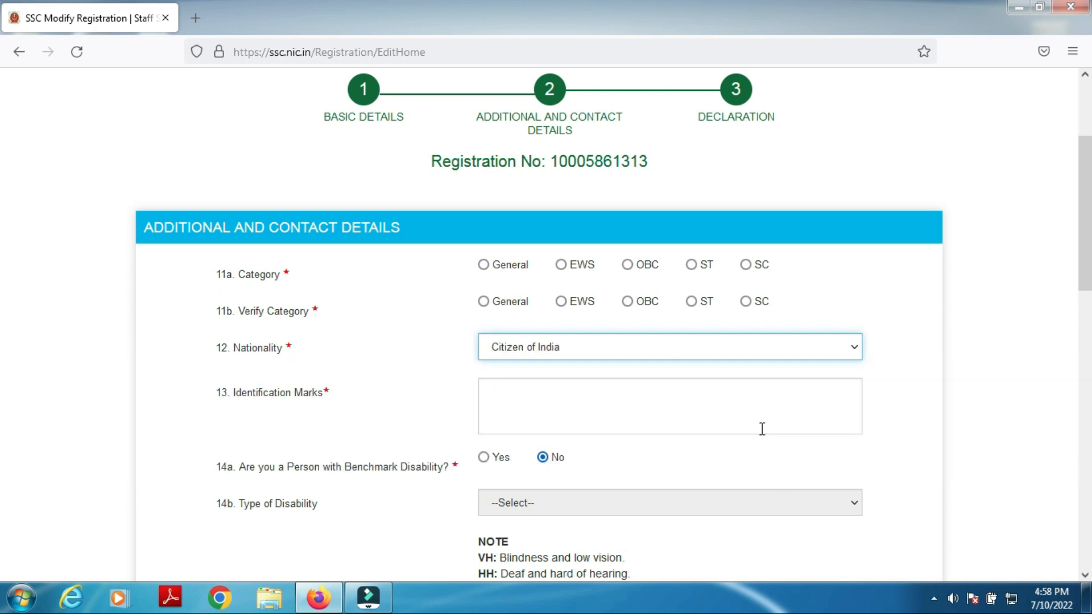
# Examine the identification marks, benchmark disability, permanent address and present address fields
pyautogui.click(765, 407)
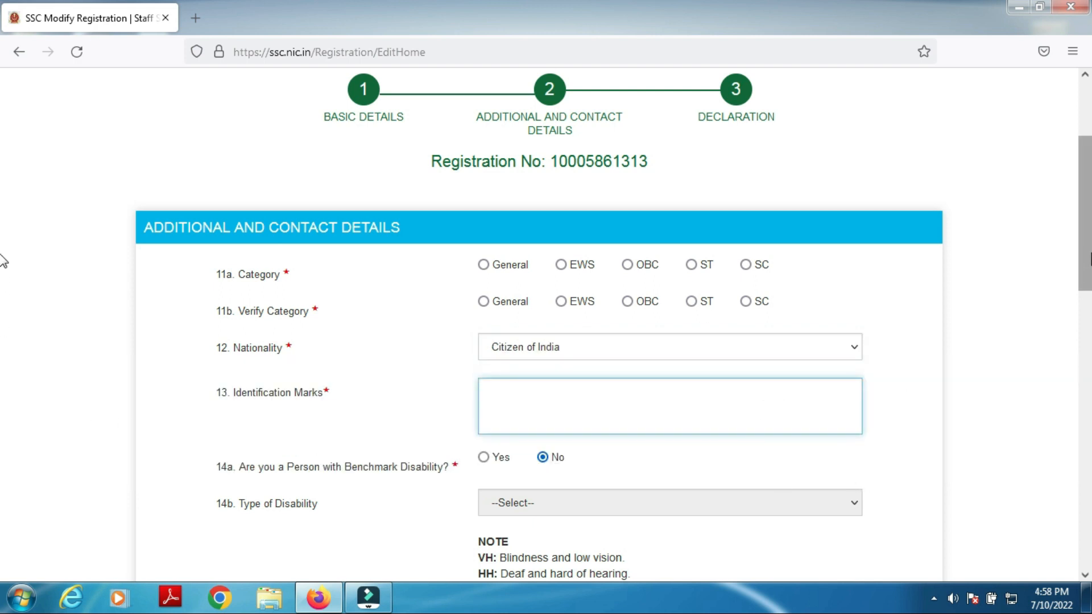
pyautogui.scroll(-3, 3, 261)
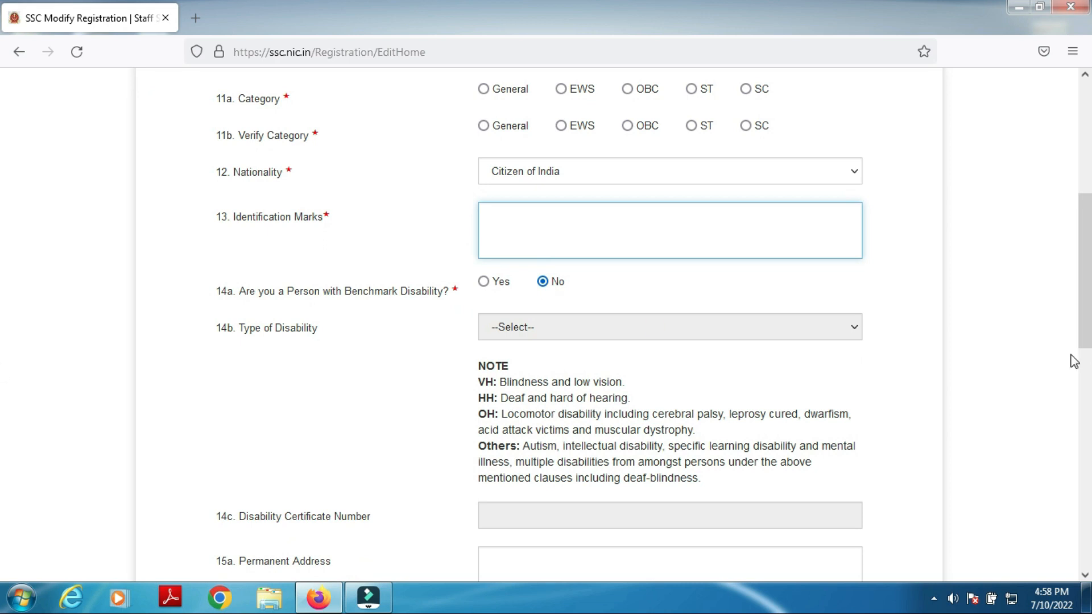
pyautogui.scroll(-1, 2, 321)
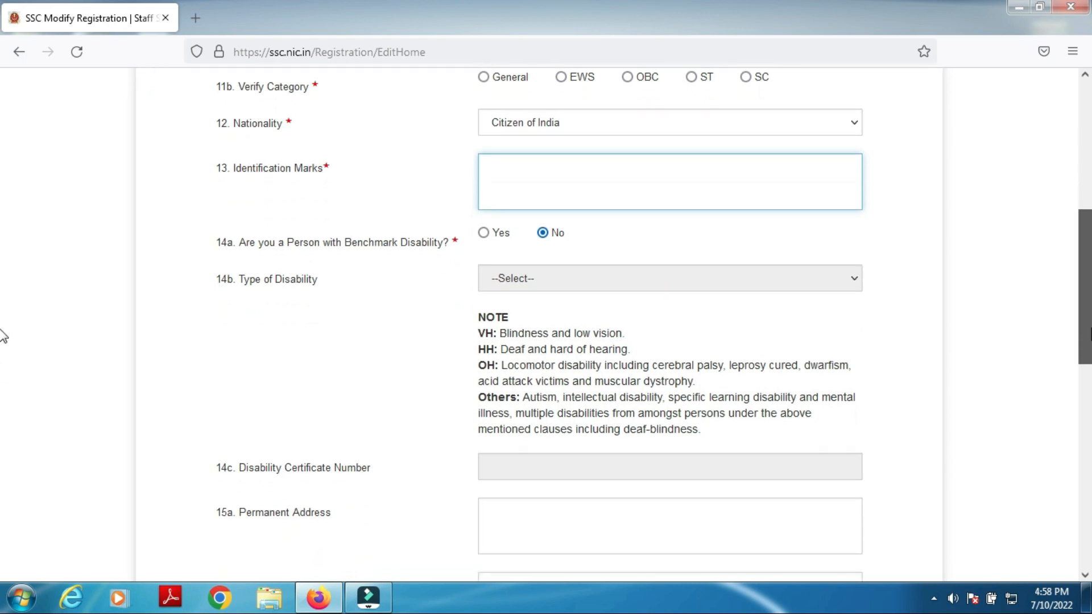
pyautogui.scroll(-1, 3, 338)
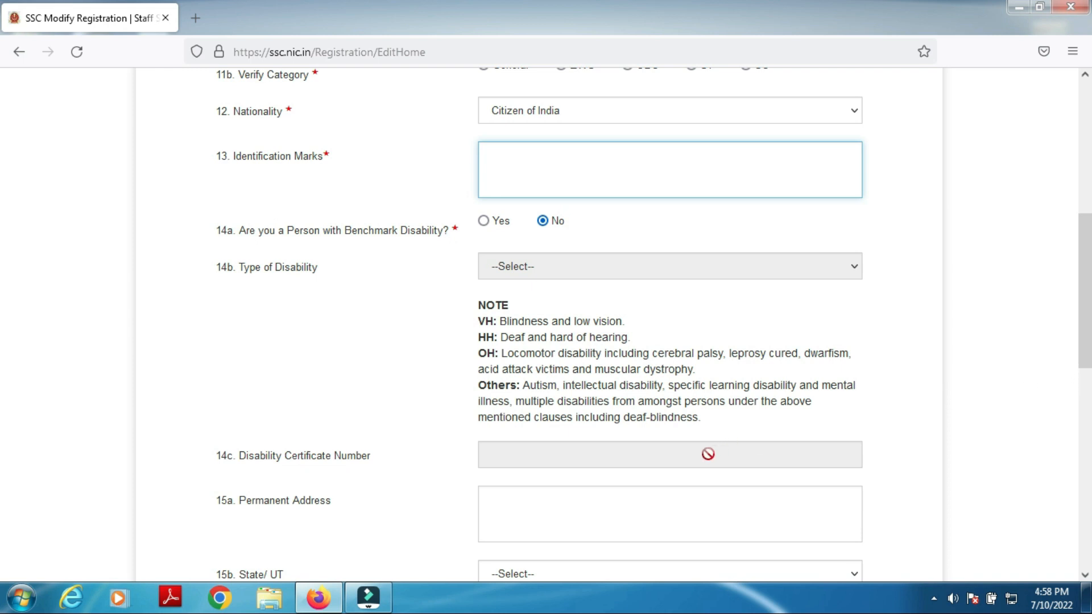
pyautogui.moveTo(1084, 315); pyautogui.dragTo(1084, 385)
pyautogui.click(706, 281)
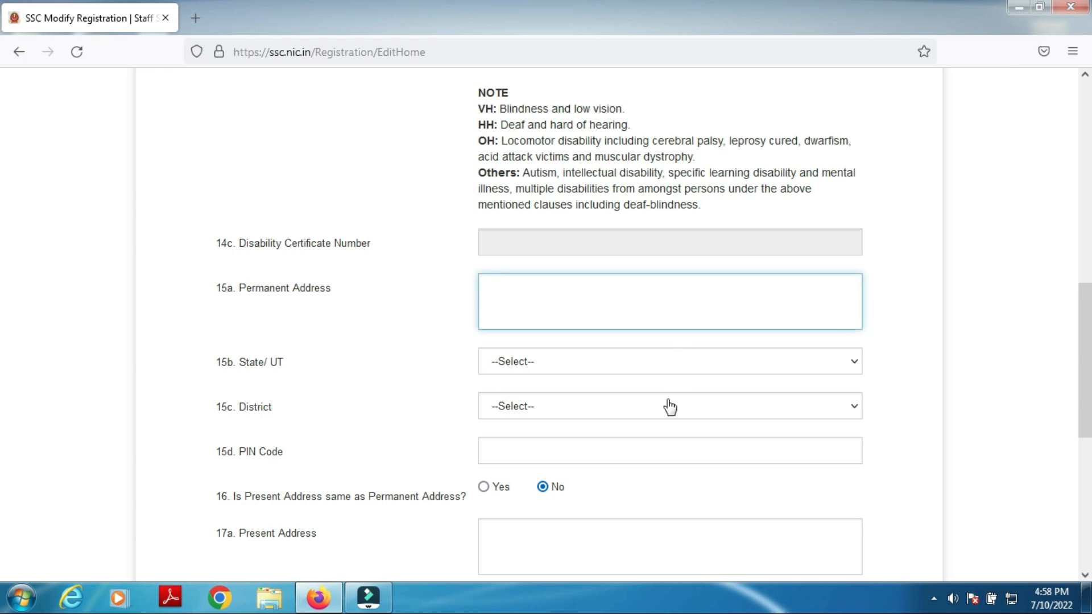
pyautogui.scroll(-3, 1086, 435)
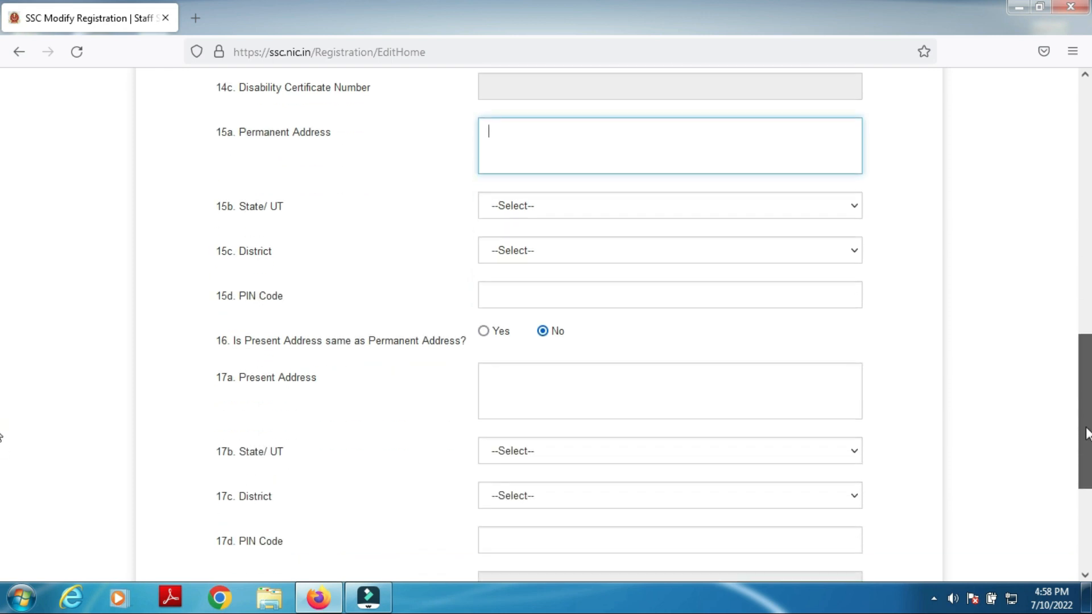
pyautogui.scroll(-1, 1088, 439)
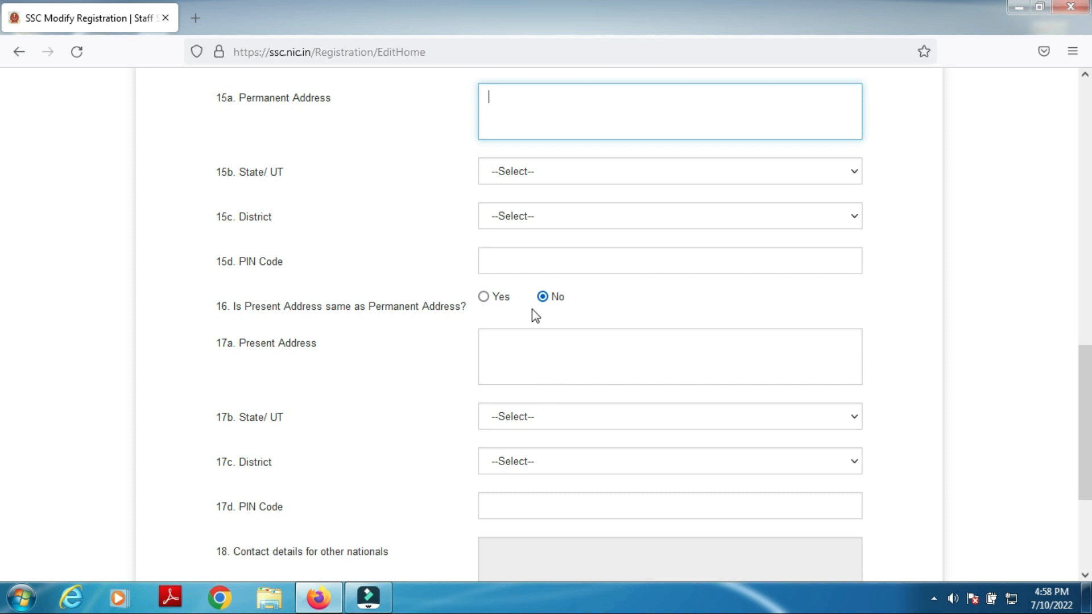
pyautogui.scroll(-3, 3, 450)
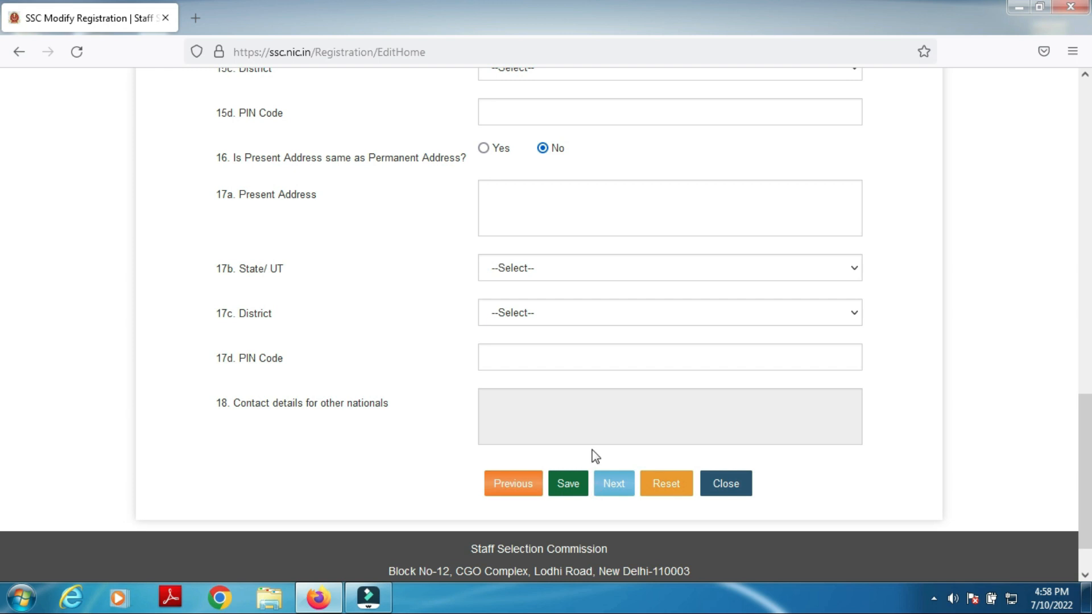
# Advance to the declaration, agree to it and take a draft print of the registration
pyautogui.click(600, 483)
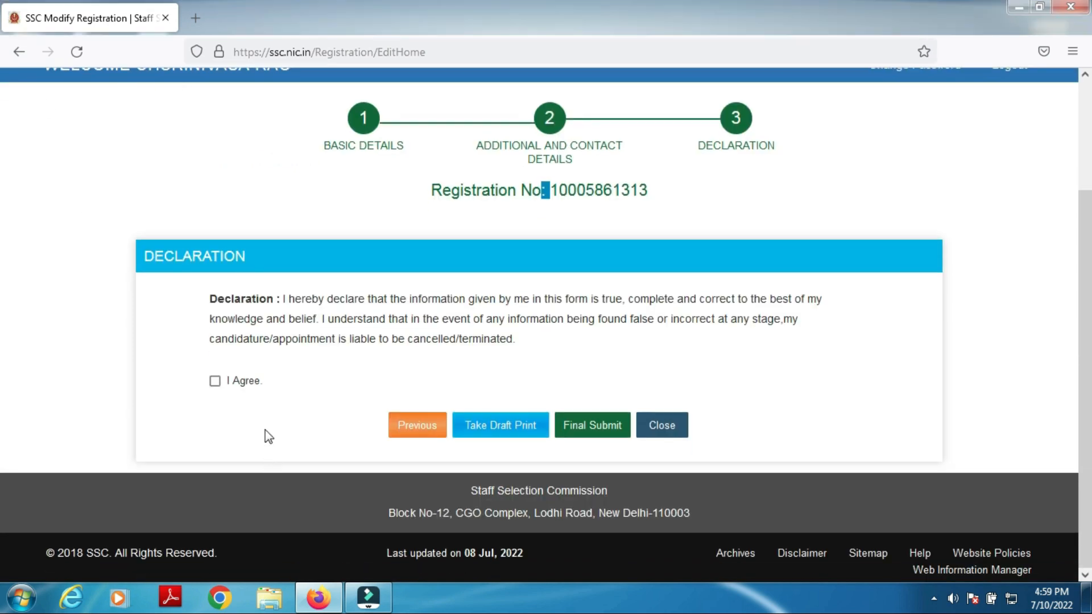
pyautogui.click(217, 384)
pyautogui.click(531, 435)
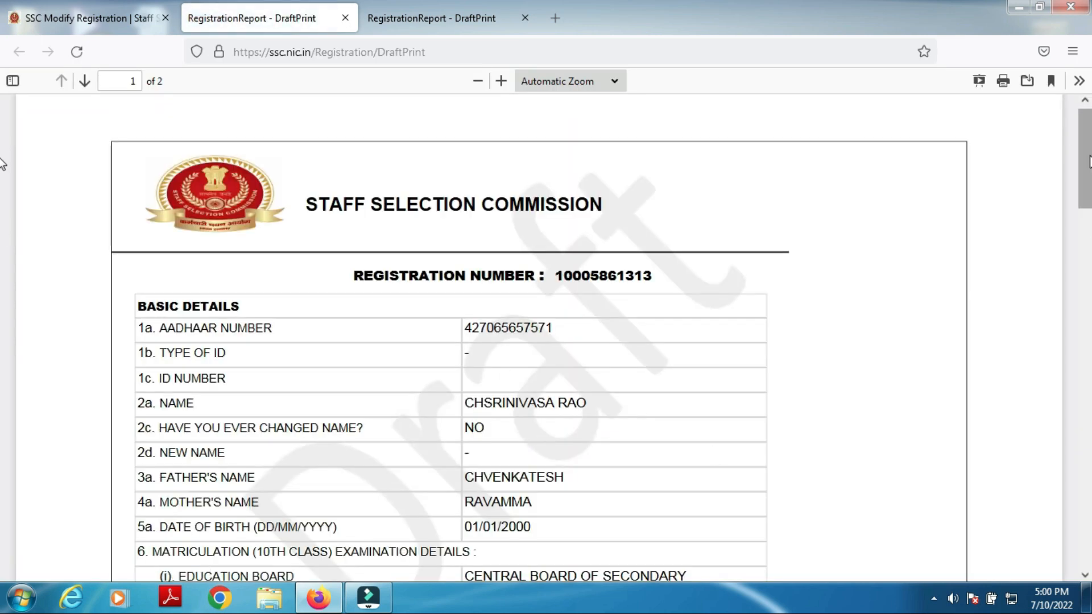
# Return to the declaration page from the draft print, start the final submission and go to the Email OTP field
pyautogui.click(34, 17)
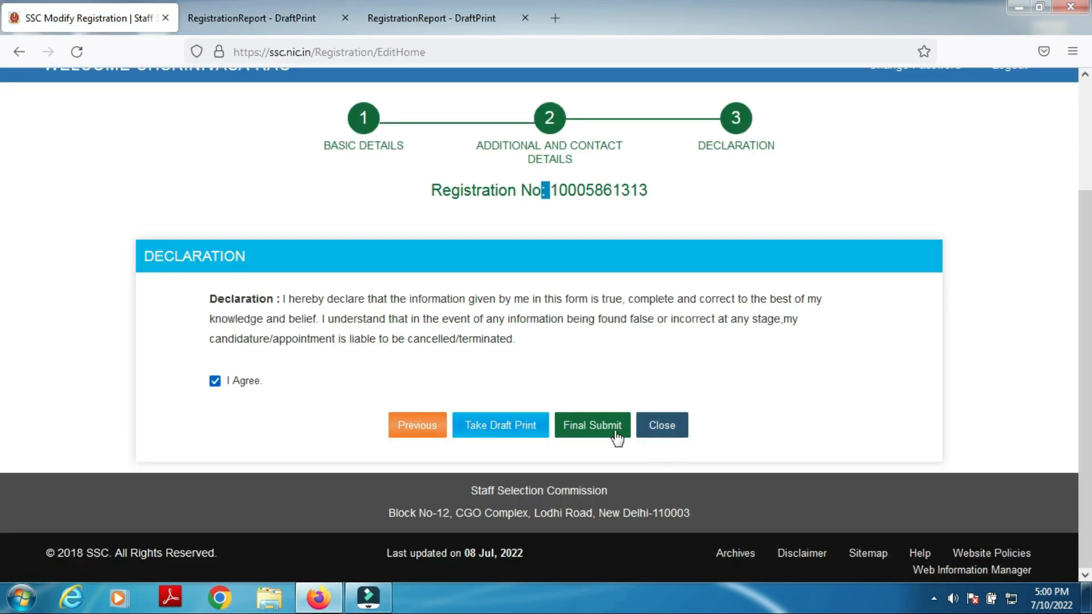
pyautogui.click(595, 426)
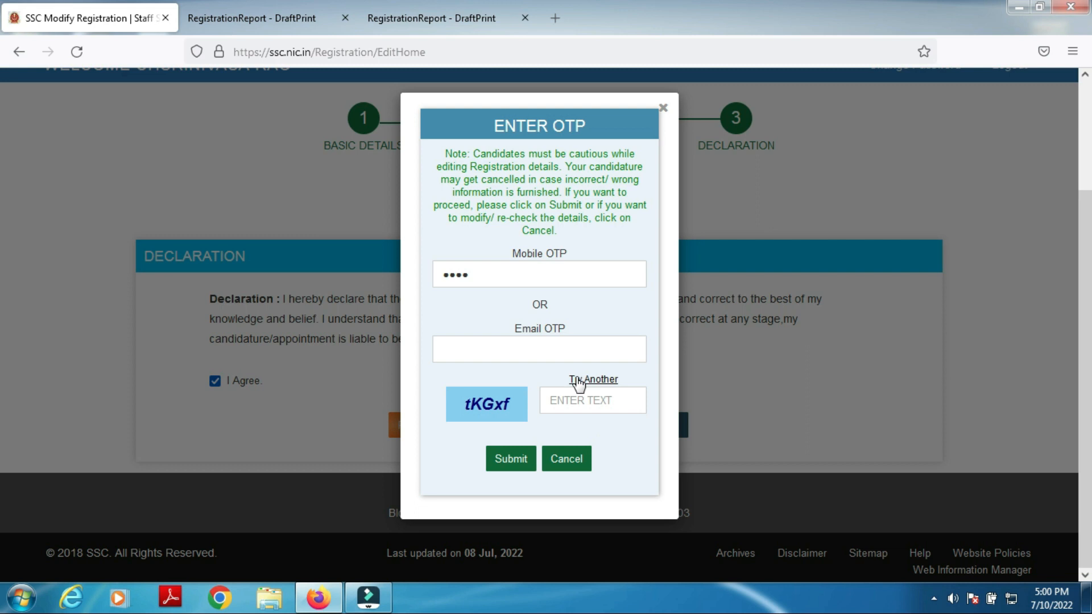
pyautogui.click(528, 353)
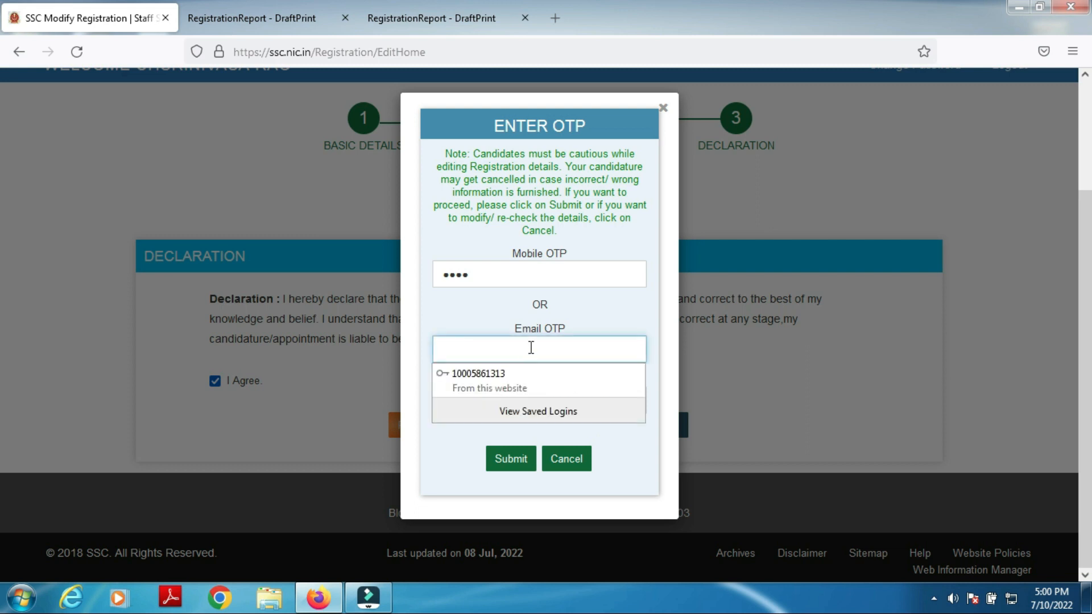
pyautogui.click(469, 323)
pyautogui.click(495, 356)
pyautogui.click(497, 356)
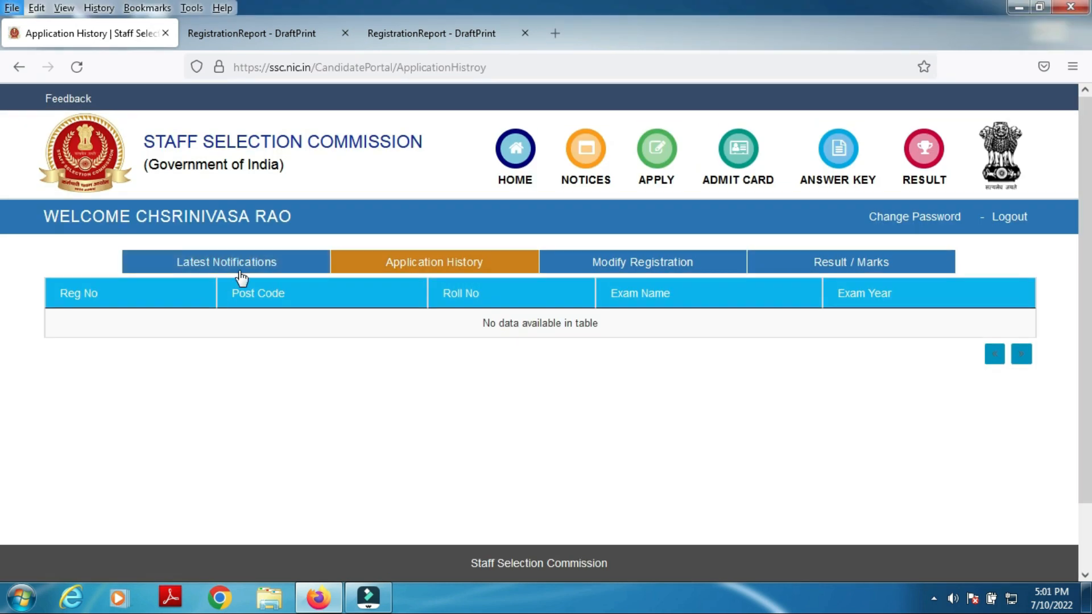
# Open the latest notifications and start the application for the Multi Tasking (Non-Technical) Staff, and Havaldar (CBIC & CBN) Examination, 2022
pyautogui.click(244, 261)
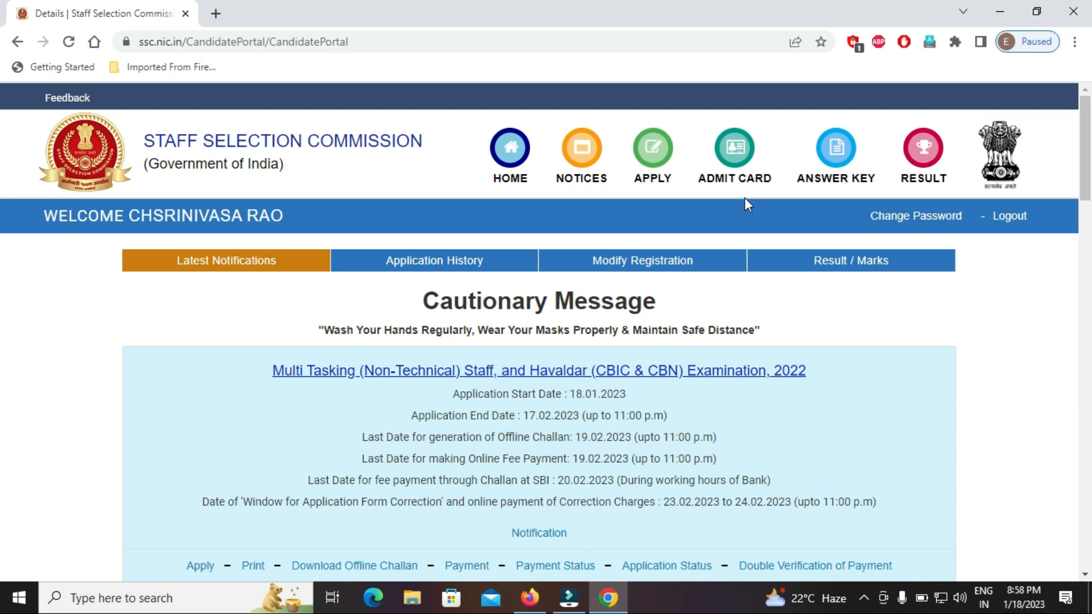
pyautogui.click(219, 272)
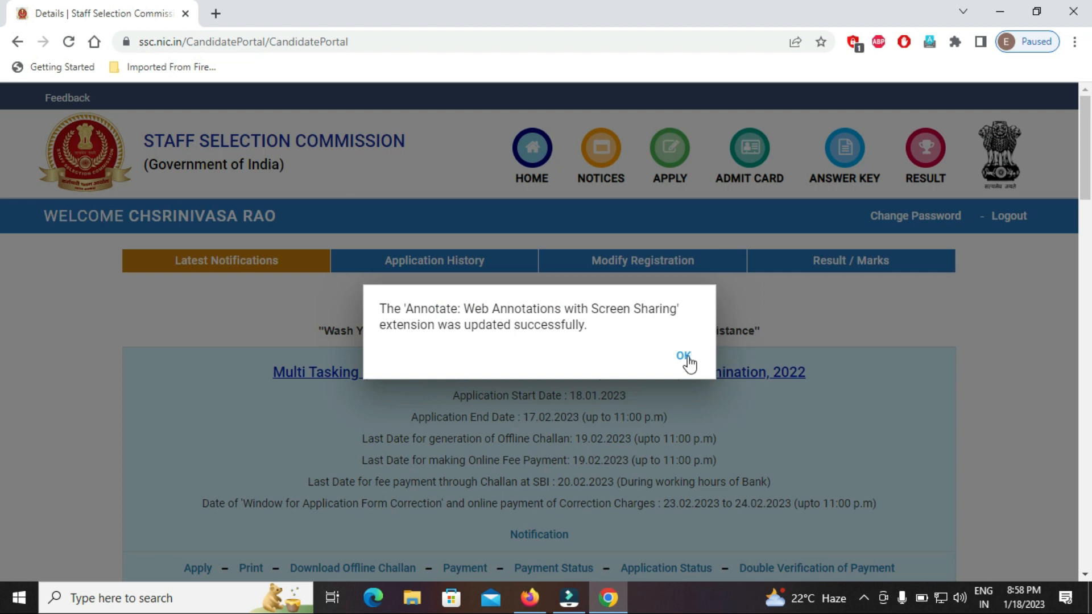
pyautogui.click(684, 357)
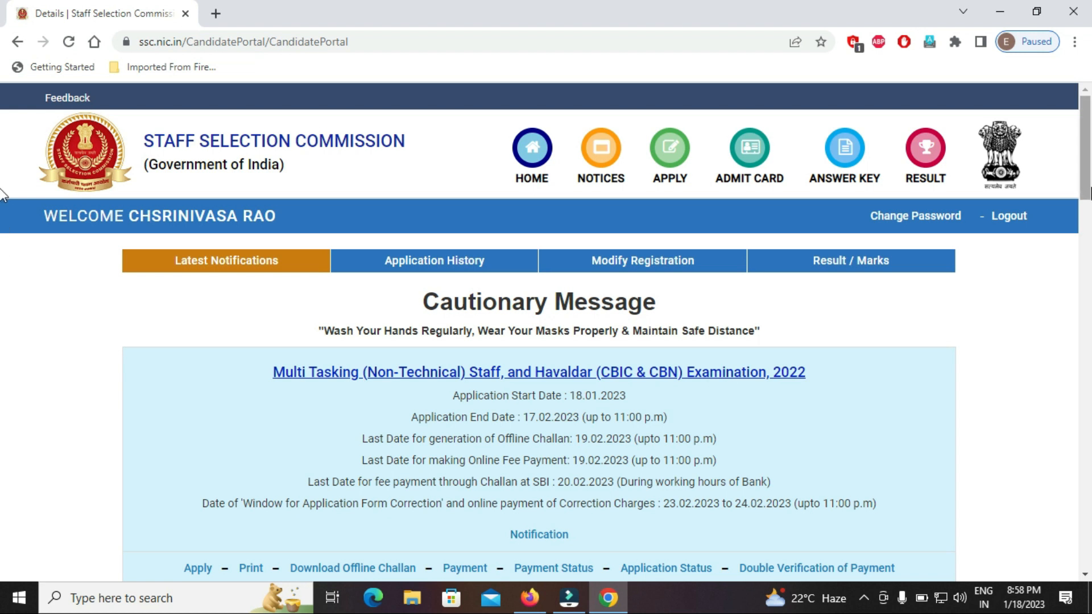
pyautogui.scroll(-2, 1067, 212)
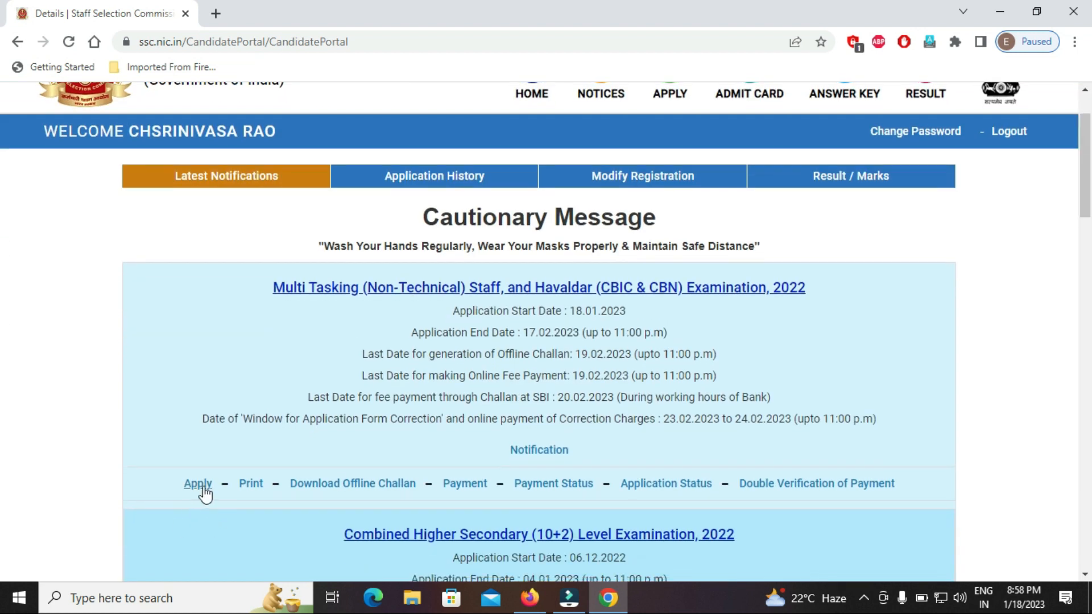
pyautogui.click(195, 488)
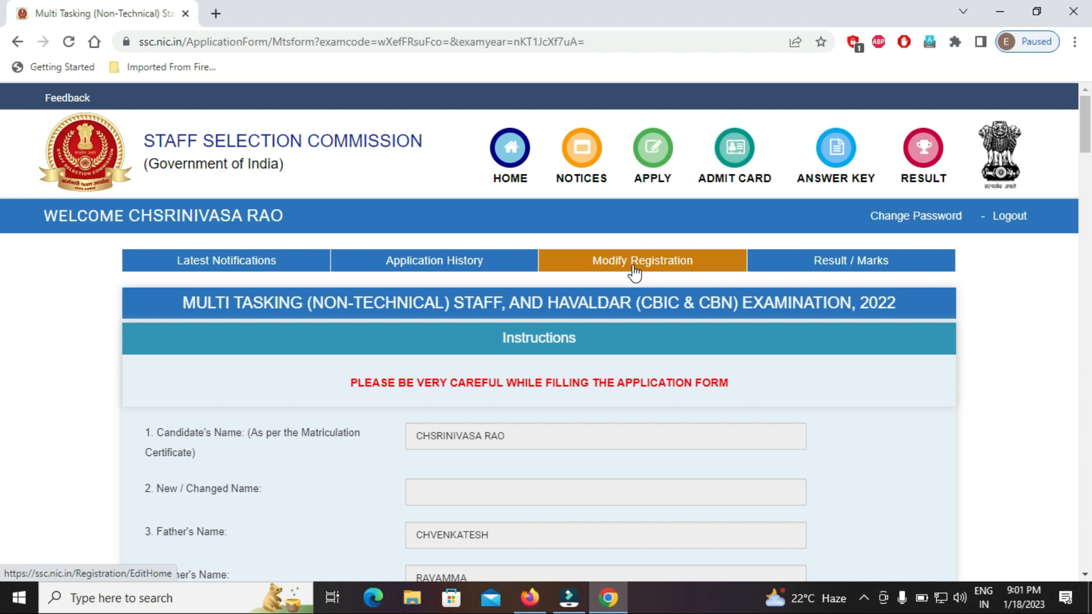
# Go to the examination centre preferences, then switch to Firefox and check the AP/TS exam centres in the SSC MTS 2023 article
pyautogui.scroll(-15, 5, 202)
pyautogui.scroll(14, 3, 319)
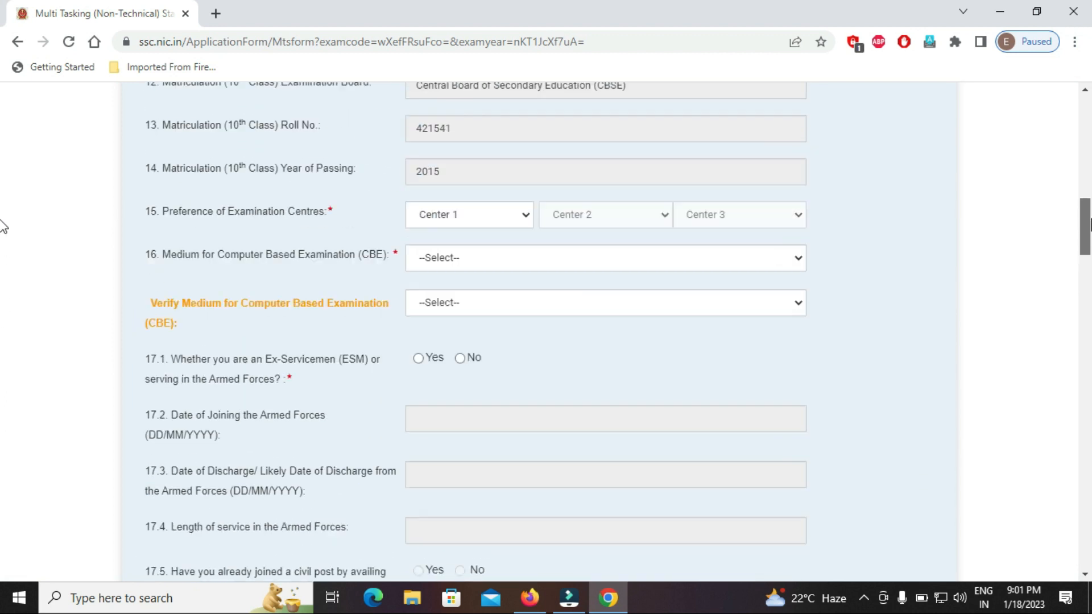
pyautogui.scroll(1, 3, 225)
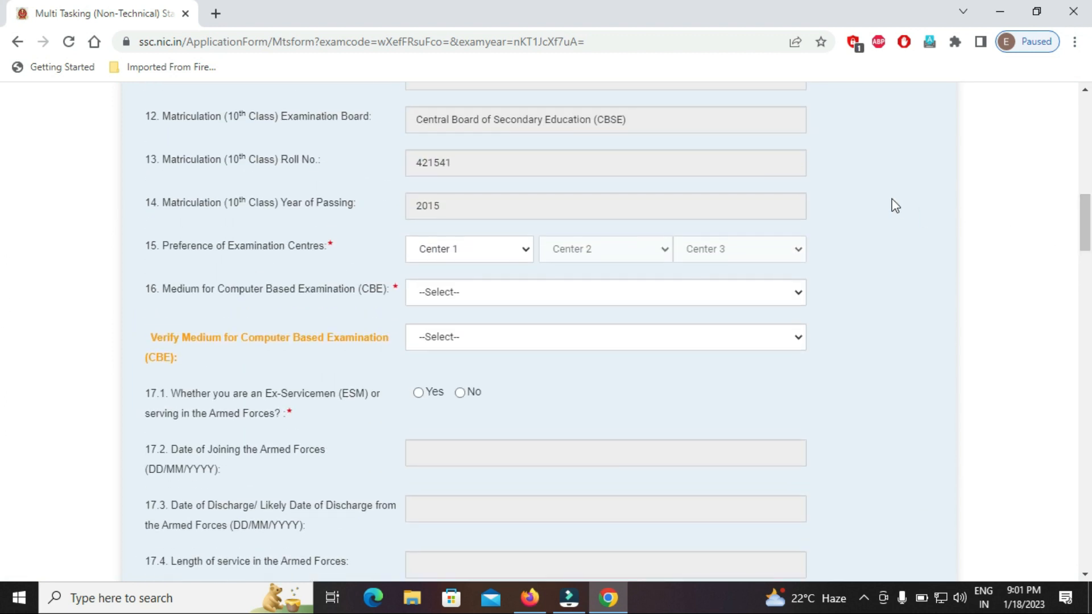
pyautogui.click(452, 255)
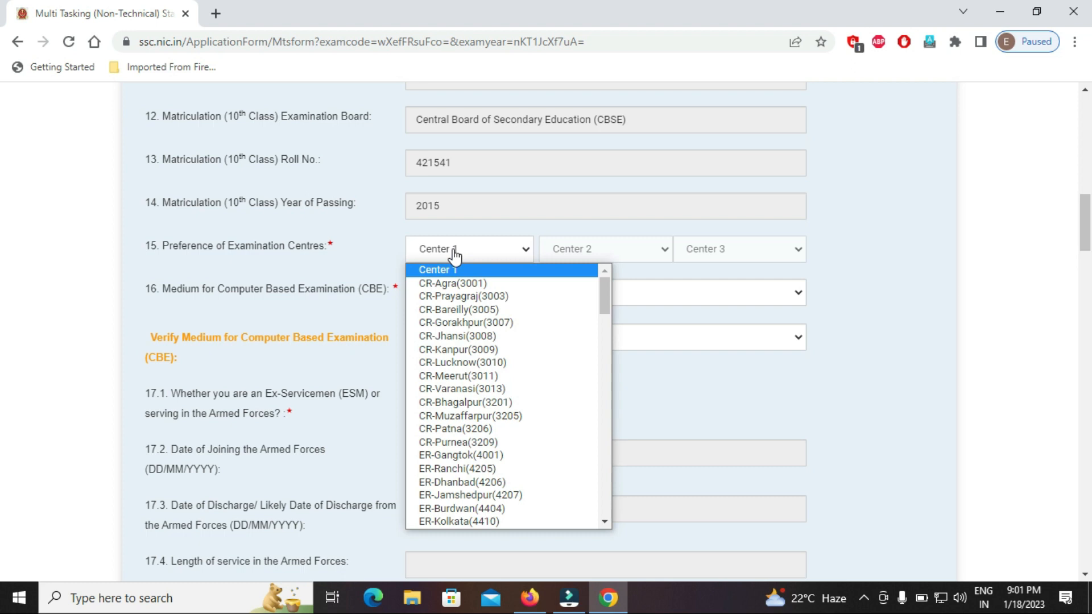
pyautogui.click(529, 597)
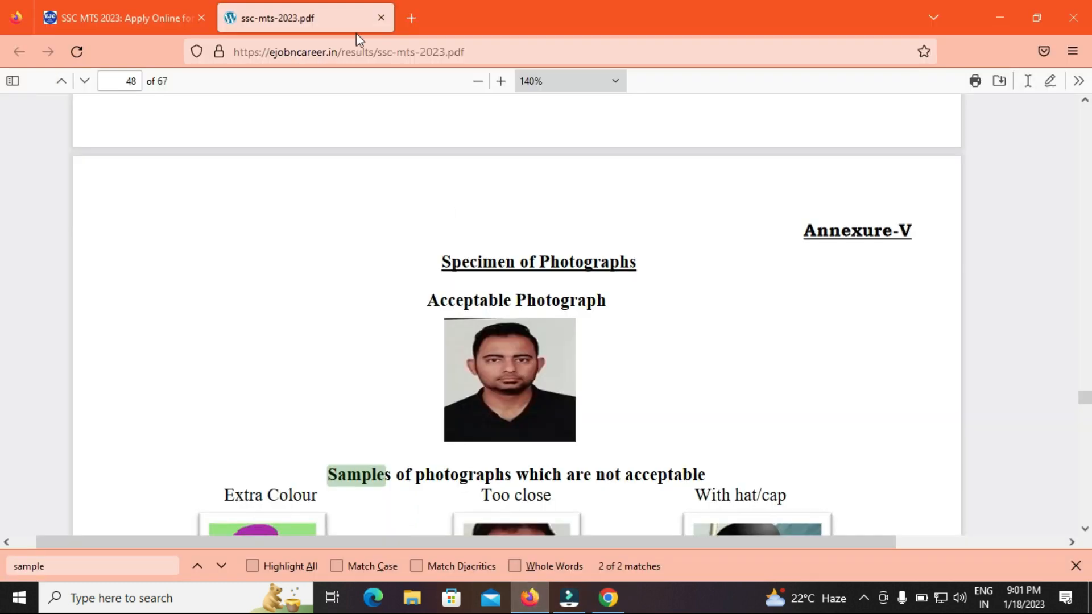
pyautogui.click(139, 15)
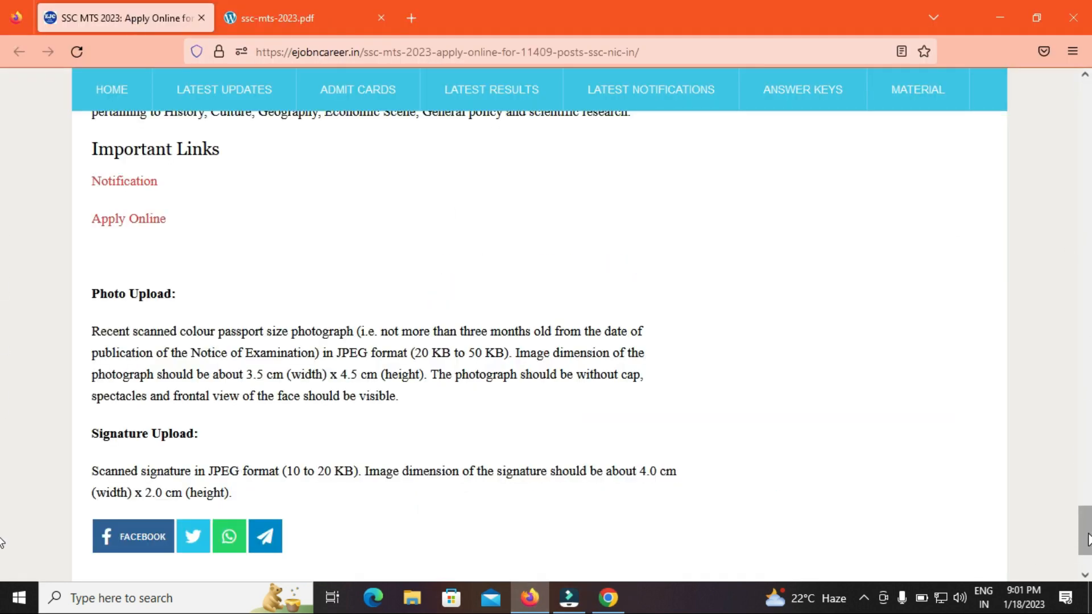
pyautogui.scroll(-10, 2, 451)
pyautogui.scroll(6, 3, 451)
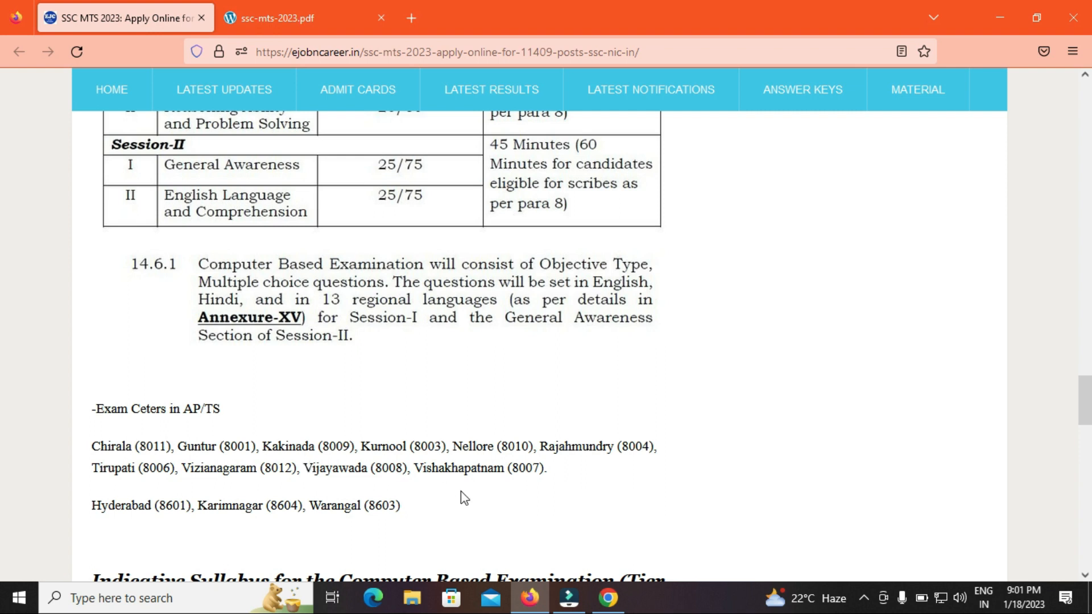
# Switch back to the Chrome application form and set the centre preferences to SR-Hyderabad(8601), SR-Guntur(8001) and SR-Rajahmundry(8004), in that order
pyautogui.click(608, 598)
pyautogui.click(495, 252)
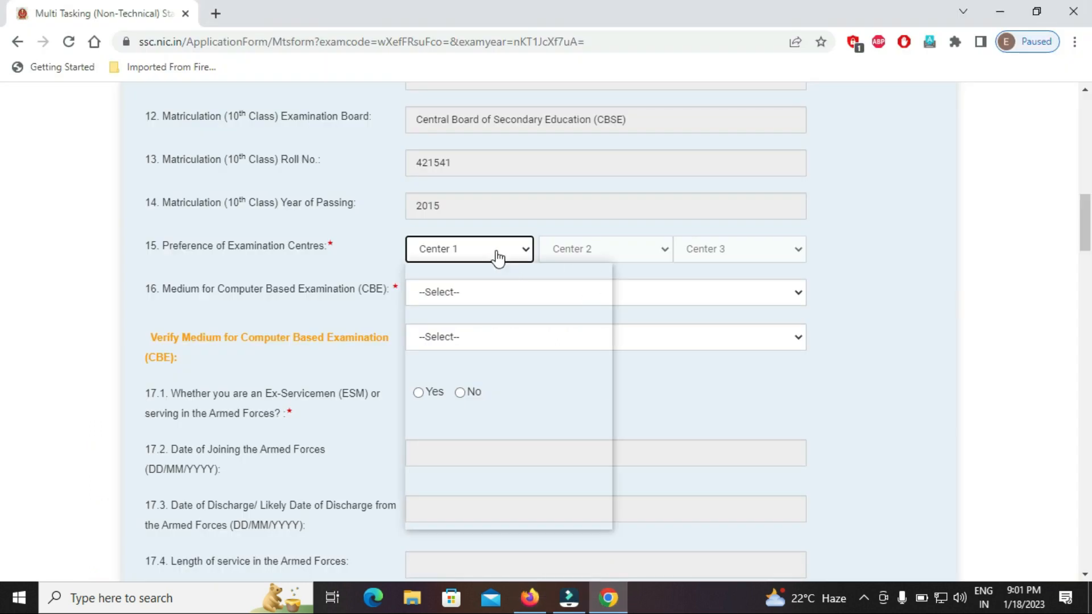
pyautogui.moveTo(606, 300); pyautogui.dragTo(519, 534)
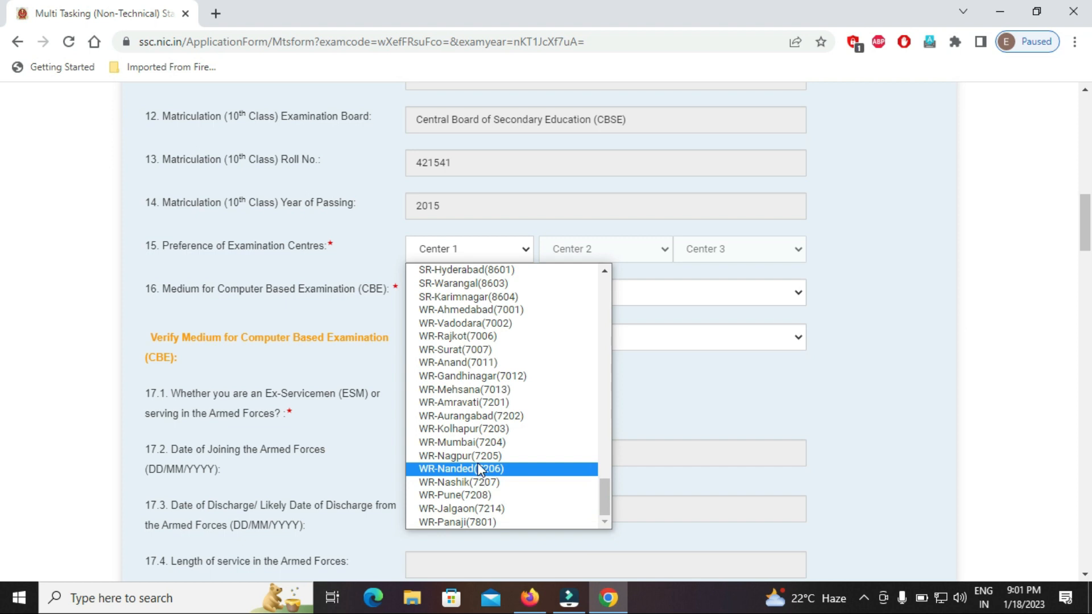
pyautogui.click(474, 275)
pyautogui.click(571, 252)
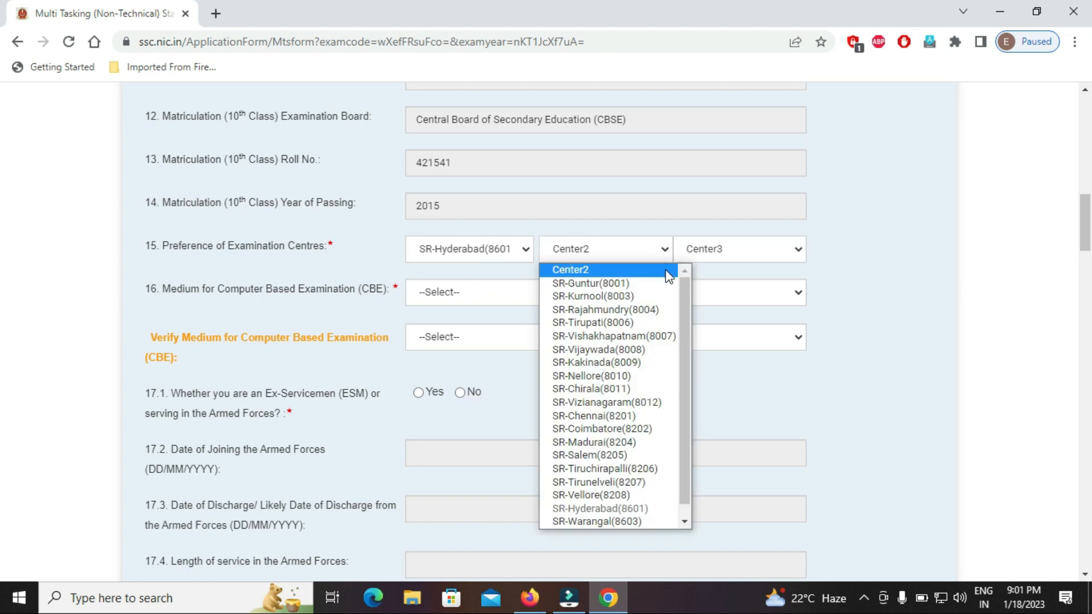
pyautogui.click(626, 283)
pyautogui.click(724, 262)
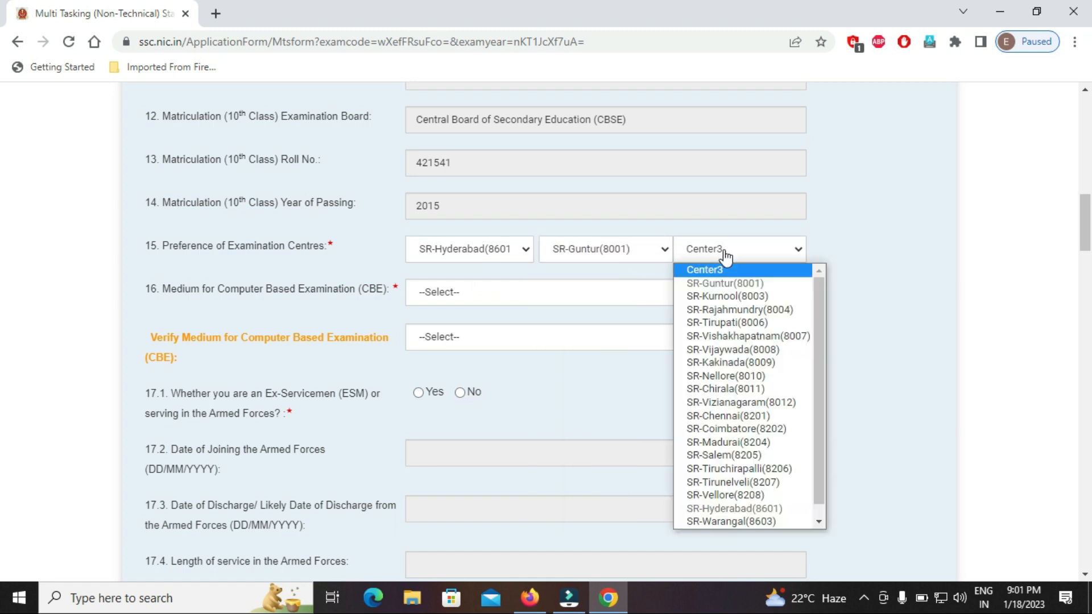
pyautogui.click(740, 309)
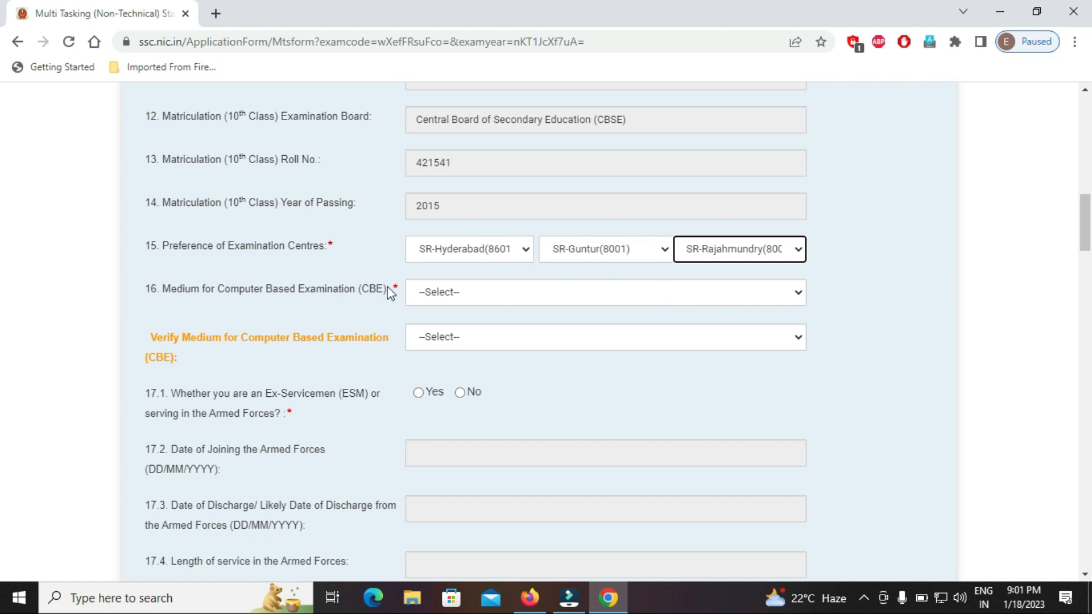
# Choose and verify English (2) as the Computer Based Examination medium, and answer No to the Ex-Servicemen question
pyautogui.click(445, 301)
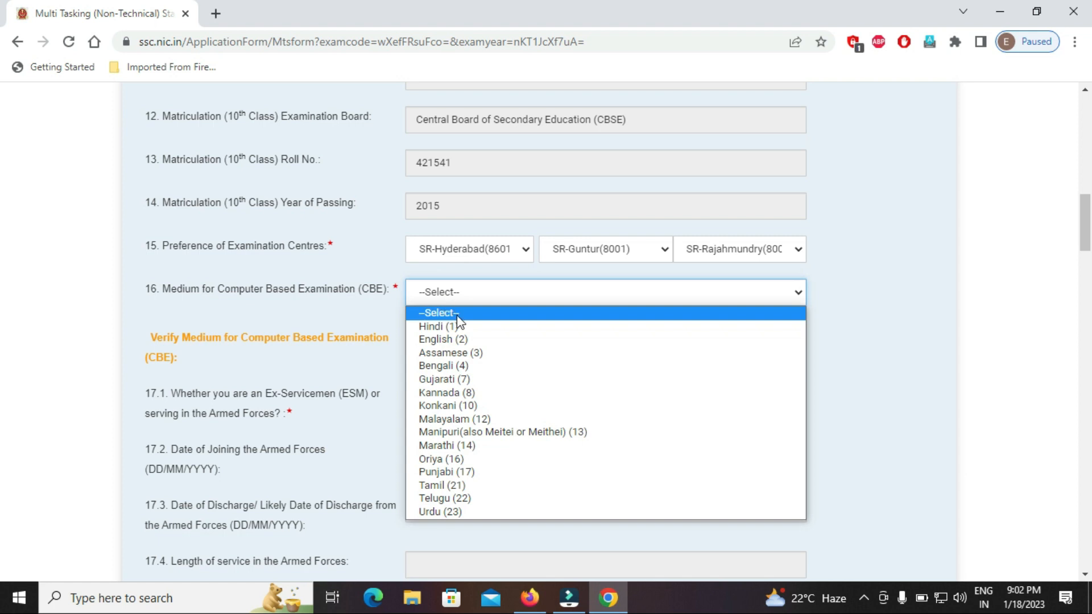
pyautogui.click(452, 338)
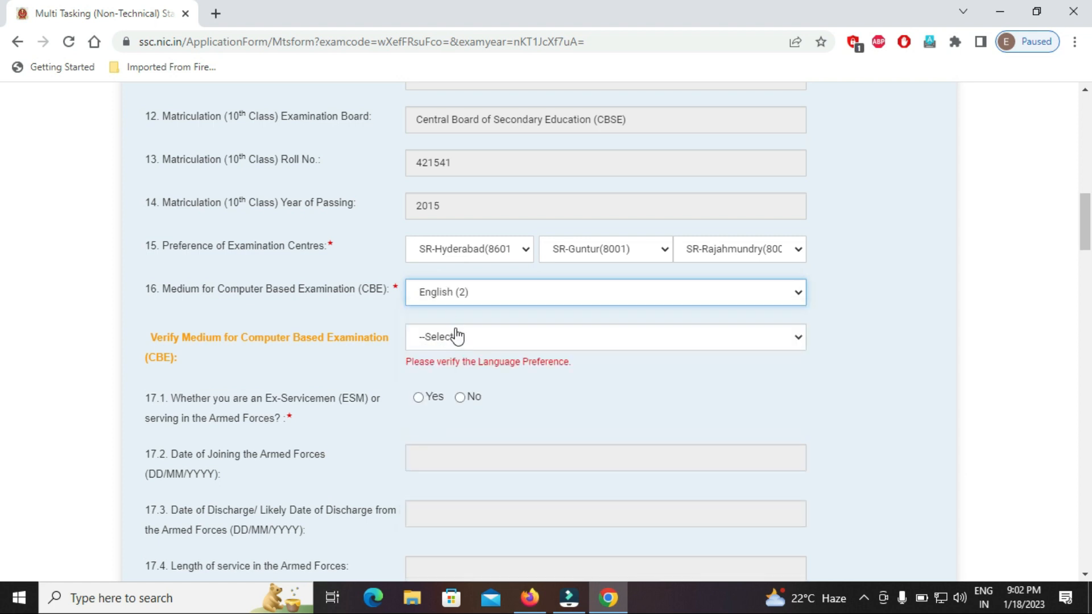
pyautogui.click(454, 339)
pyautogui.click(474, 386)
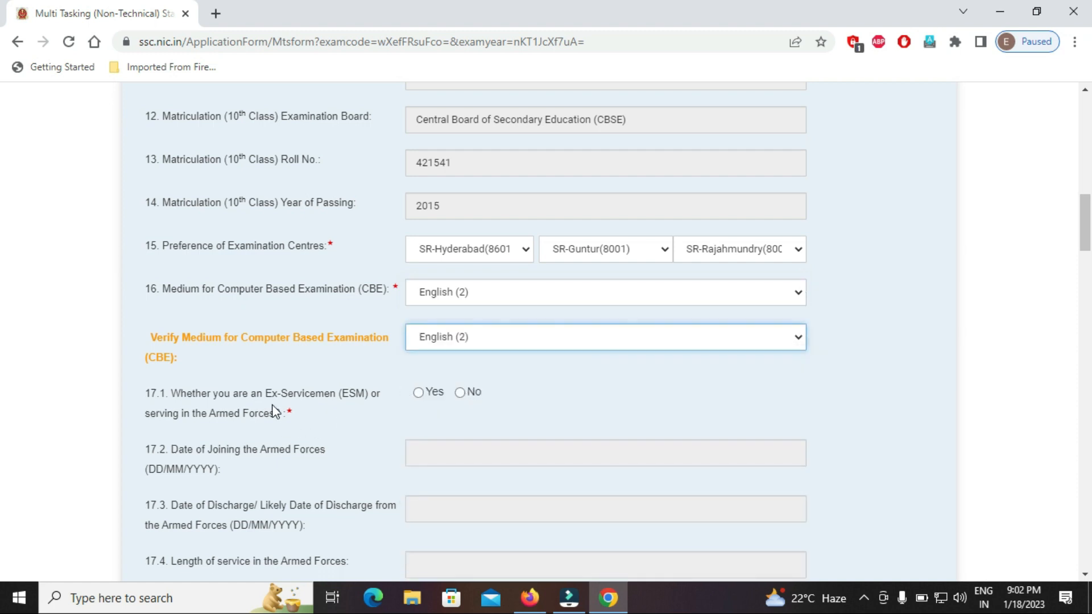
pyautogui.click(461, 394)
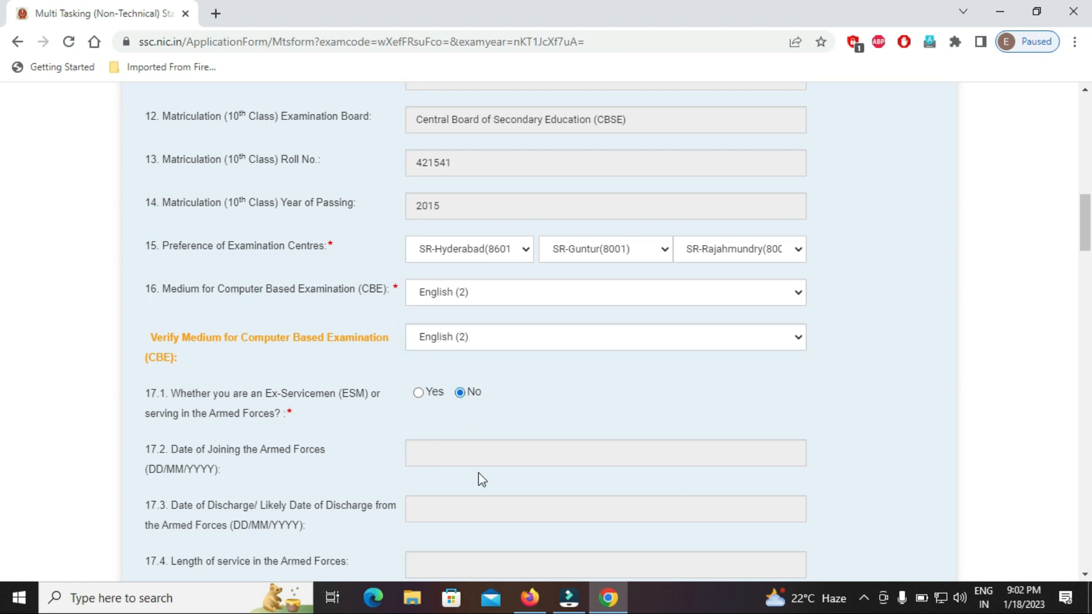
# Try answering Yes to seeking age relaxation with code 10 for Central Govt. Civilian Employees
pyautogui.moveTo(1085, 225); pyautogui.dragTo(1083, 249)
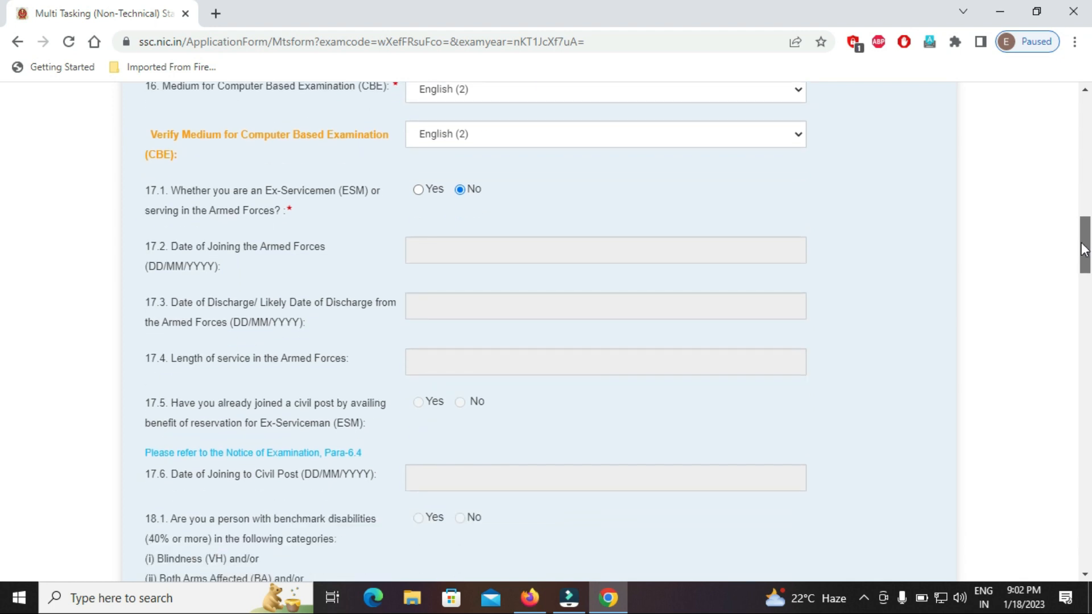
pyautogui.moveTo(1083, 250); pyautogui.dragTo(1055, 302)
pyautogui.click(419, 366)
pyautogui.click(456, 413)
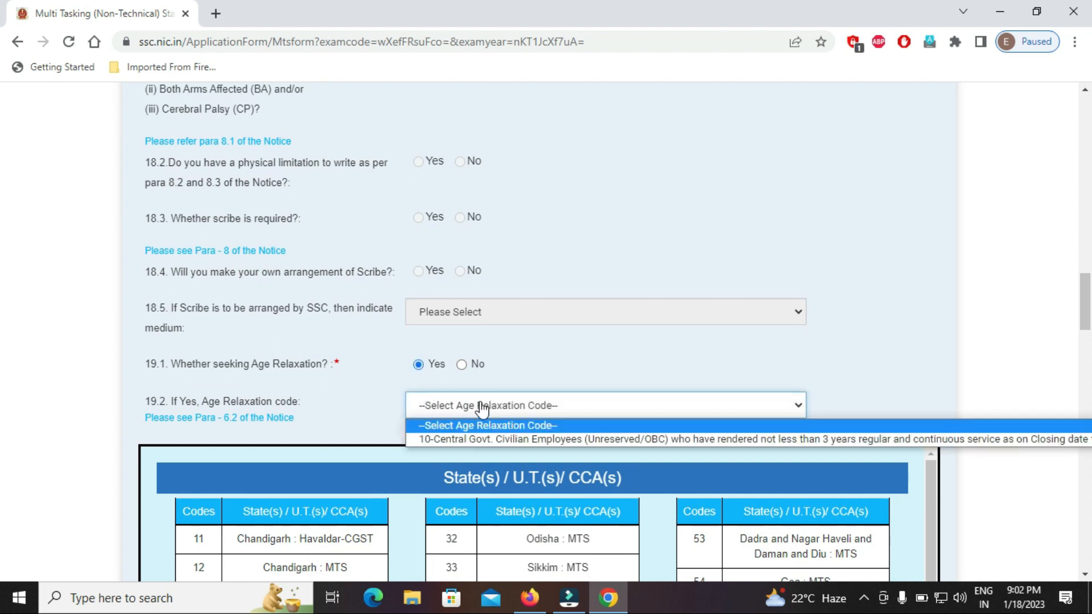
pyautogui.click(520, 437)
# Answer No to seeking age relaxation and go to the State/UT/CCA code table with its preference boxes
pyautogui.click(474, 367)
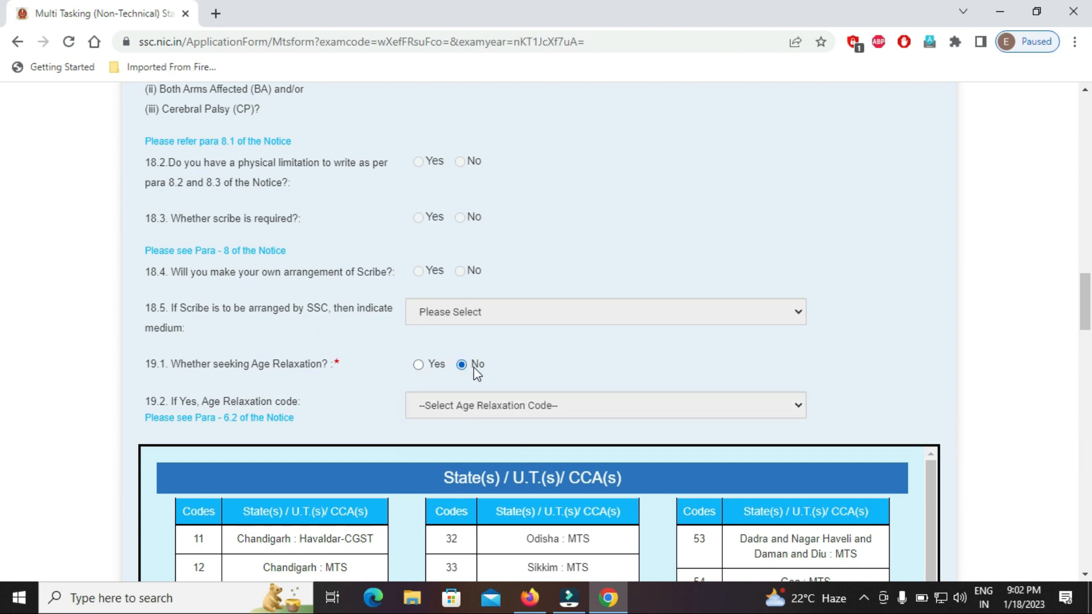
pyautogui.scroll(-4, 3, 330)
pyautogui.scroll(-3, 3, 341)
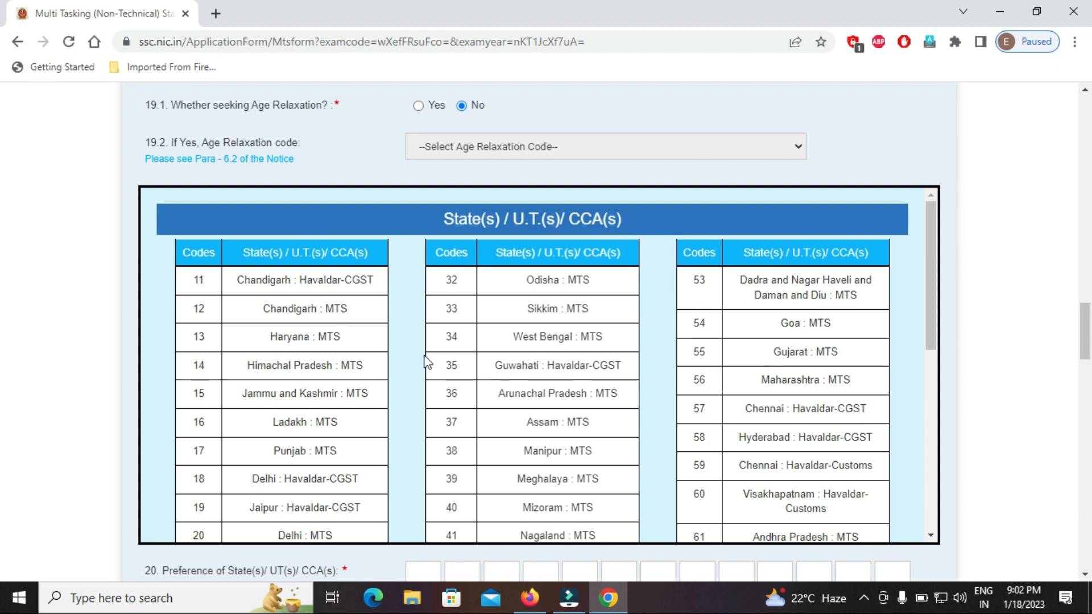
pyautogui.scroll(-1, 1087, 340)
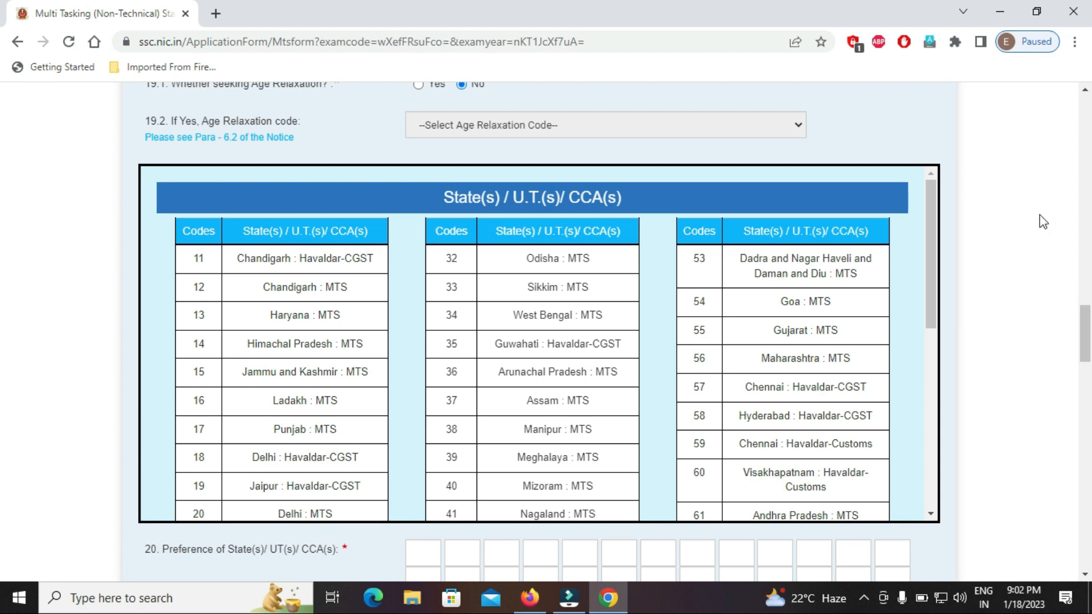
pyautogui.scroll(-3, 1057, 349)
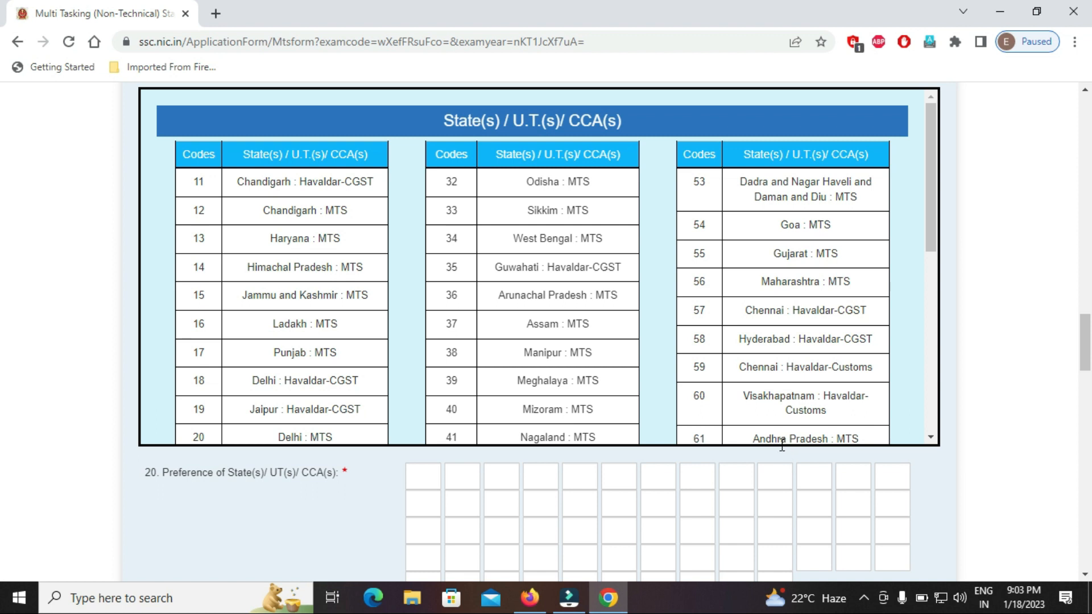
# Enter 61, 60 and 72 as the State/UT/CCA preferences and close the remaining preferences with X
pyautogui.click(423, 476)
pyautogui.write('61')
pyautogui.click(465, 473)
pyautogui.write('60')
pyautogui.click(503, 484)
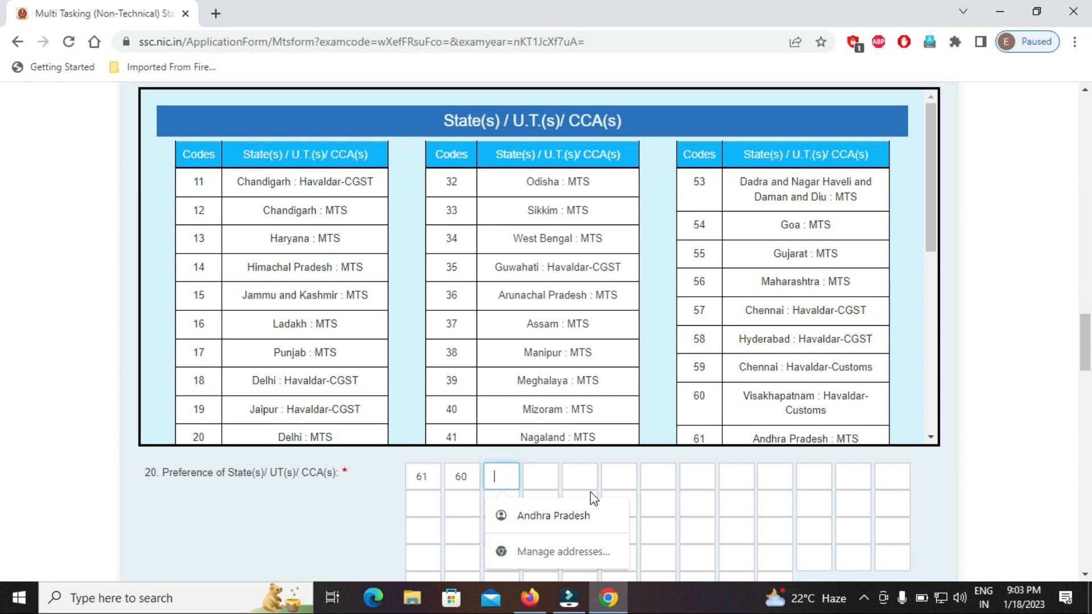
pyautogui.moveTo(930, 242); pyautogui.dragTo(1016, 453)
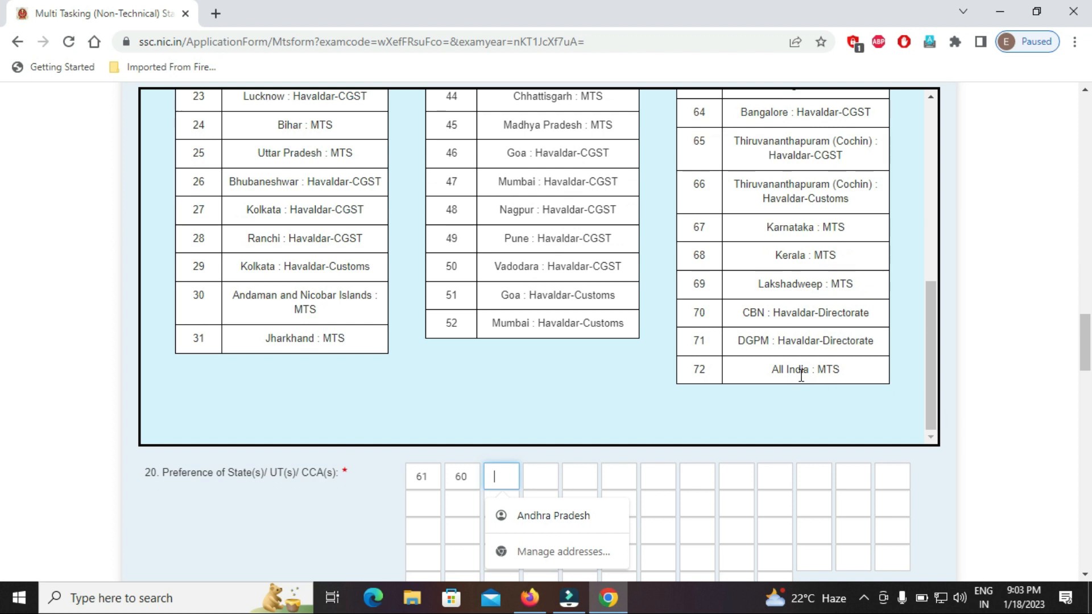
pyautogui.write('72')
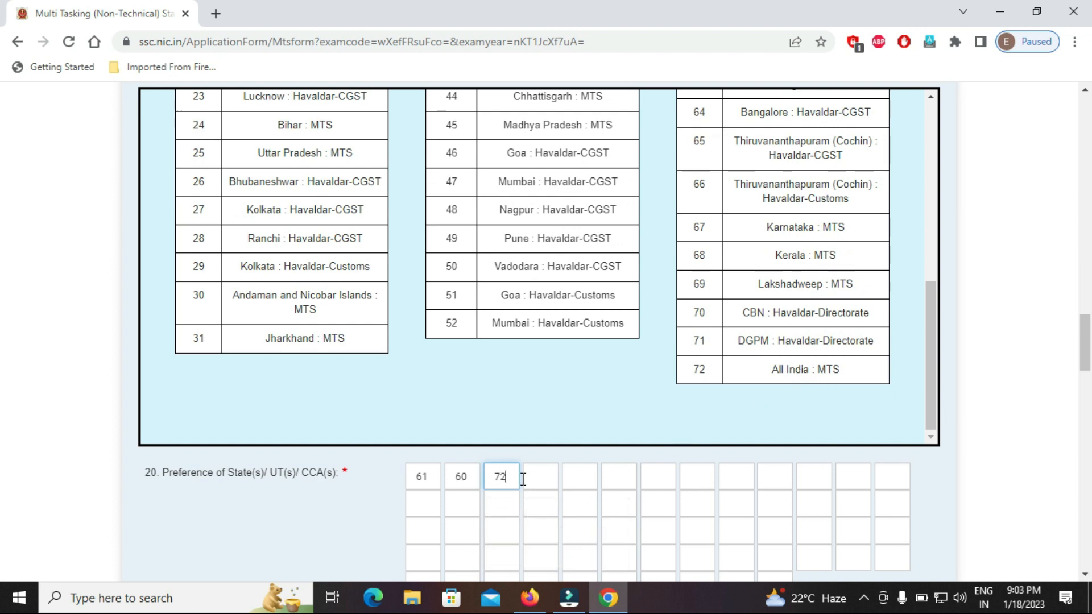
pyautogui.click(532, 475)
pyautogui.write('X')
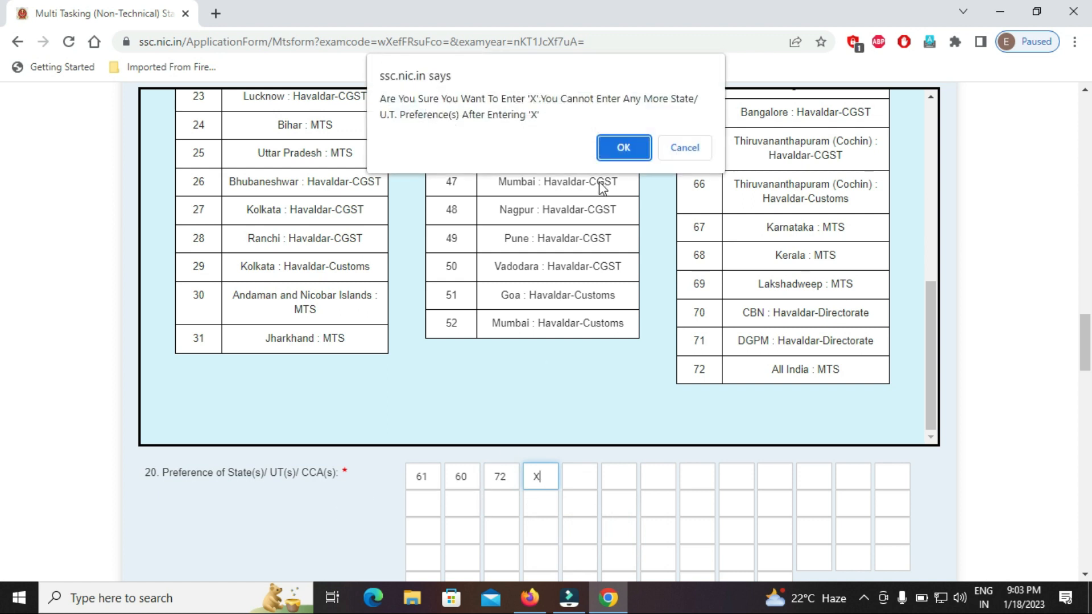
pyautogui.click(611, 152)
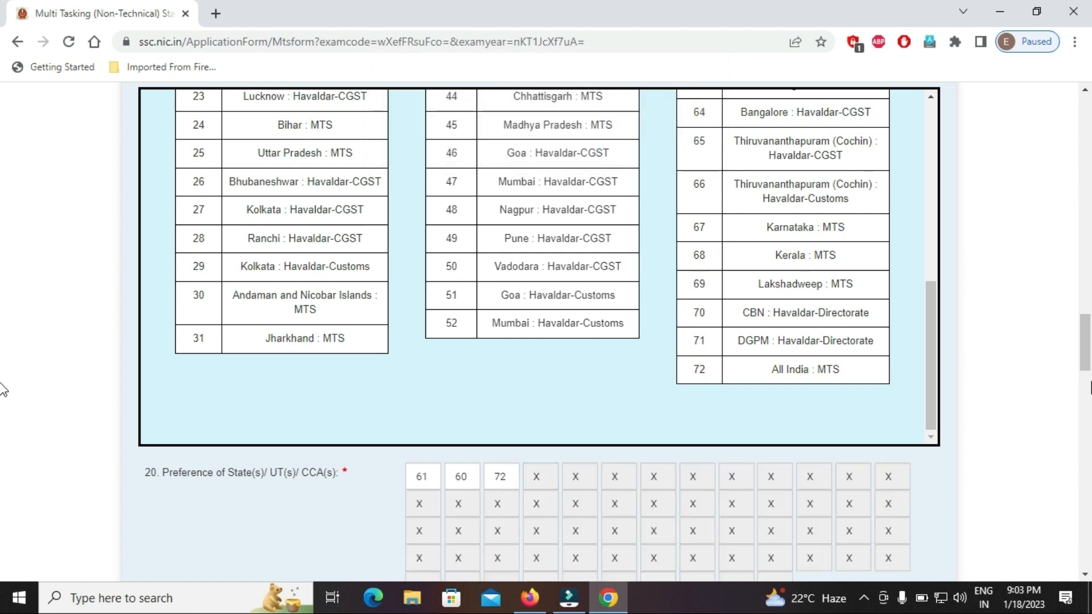
# Set the highest educational qualification to BCA (17) and the qualifying educational qualification to 10th Standard
pyautogui.scroll(-3, 1087, 359)
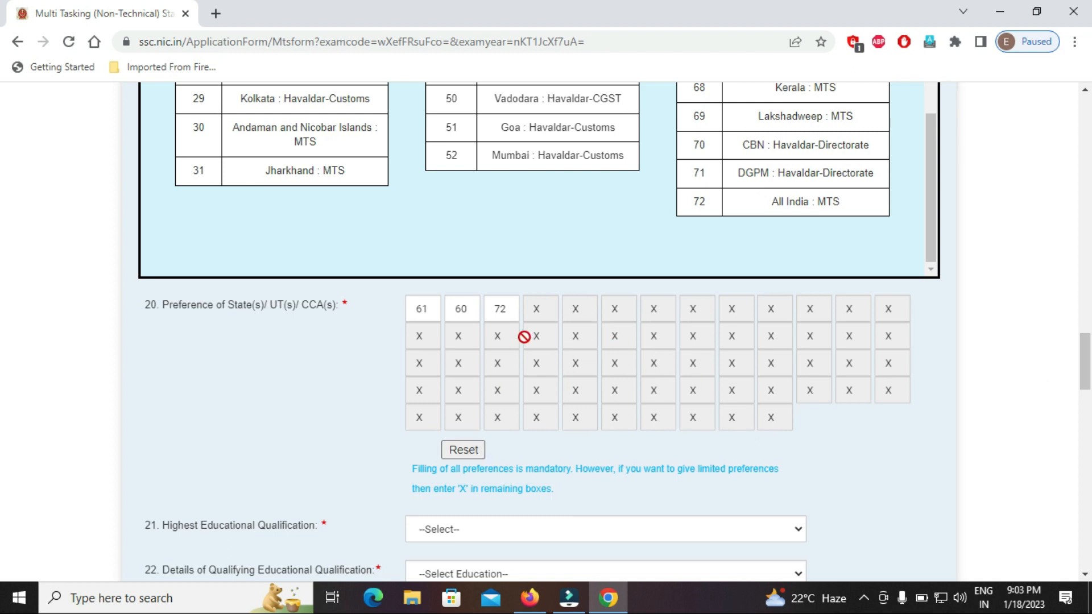
pyautogui.scroll(-4, 1086, 364)
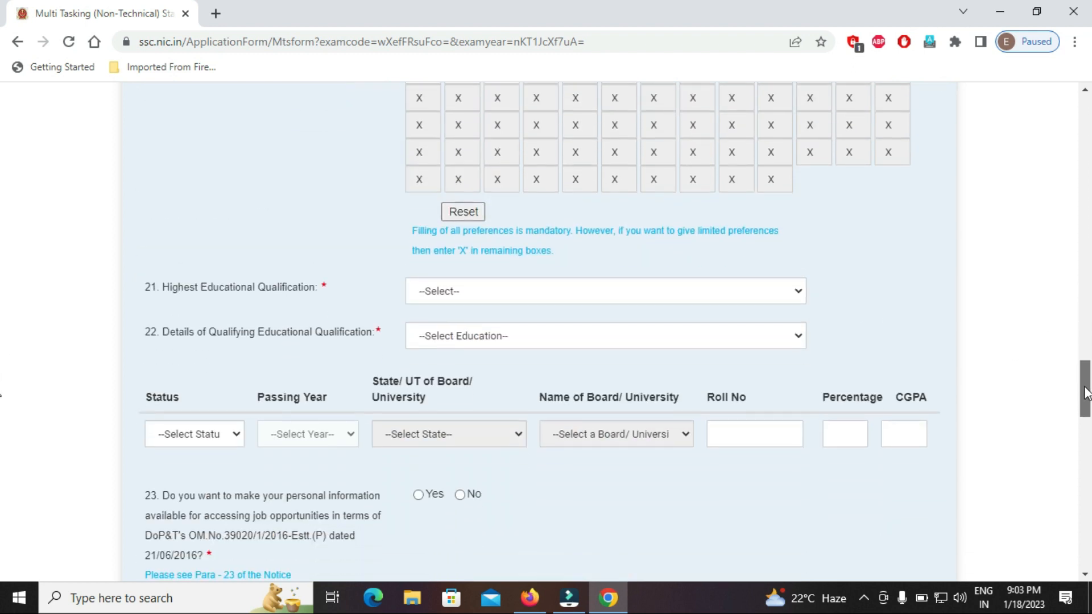
pyautogui.click(488, 292)
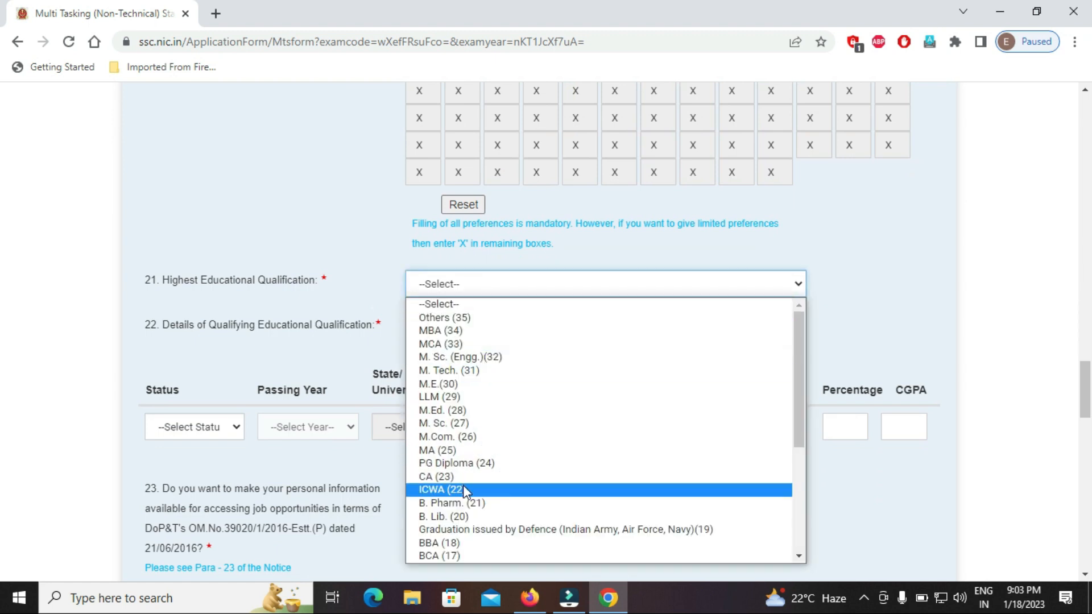
pyautogui.click(447, 555)
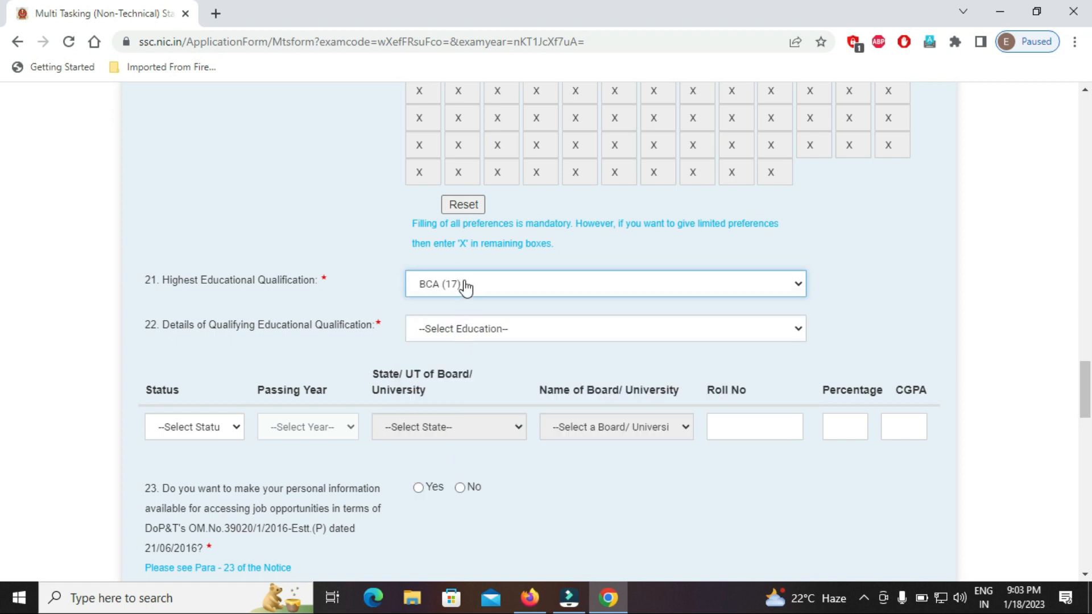
pyautogui.click(471, 335)
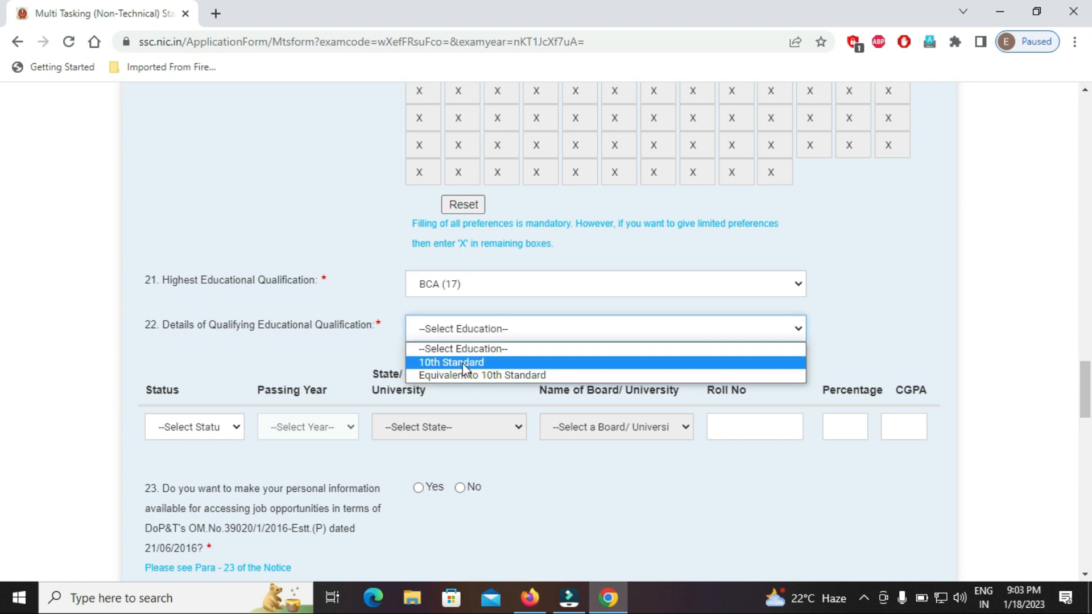
pyautogui.click(460, 363)
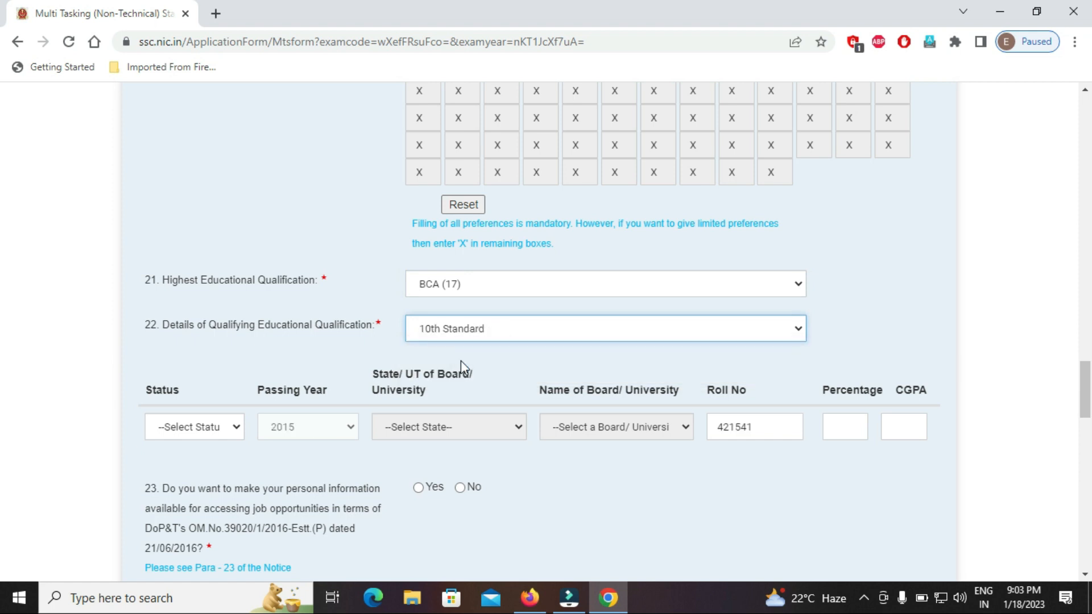
# Try the Appearing status for the 10th Standard qualification, then set it to Passed
pyautogui.click(208, 428)
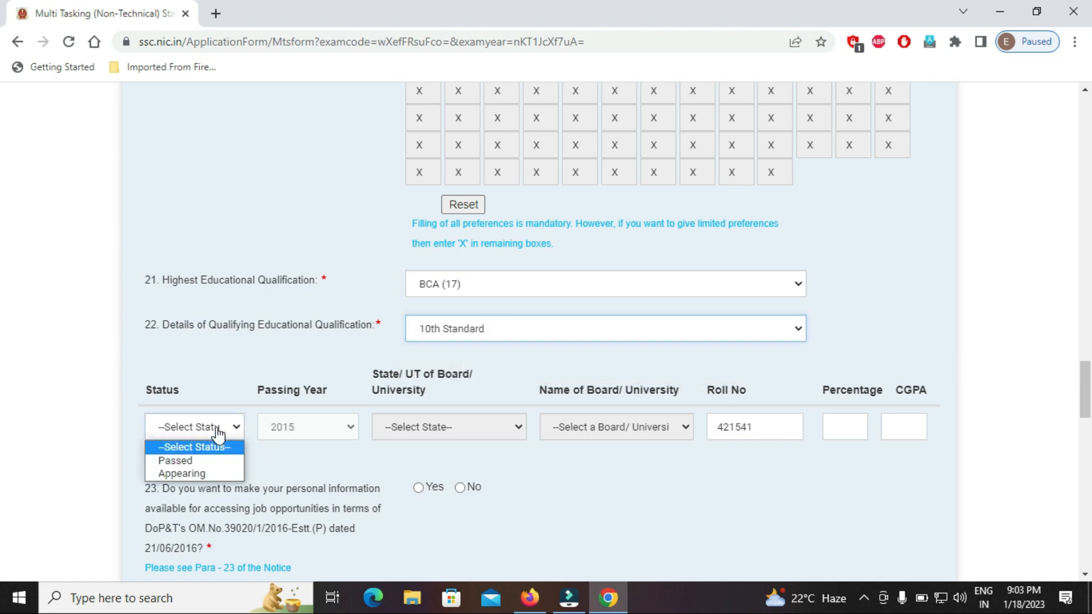
pyautogui.click(199, 475)
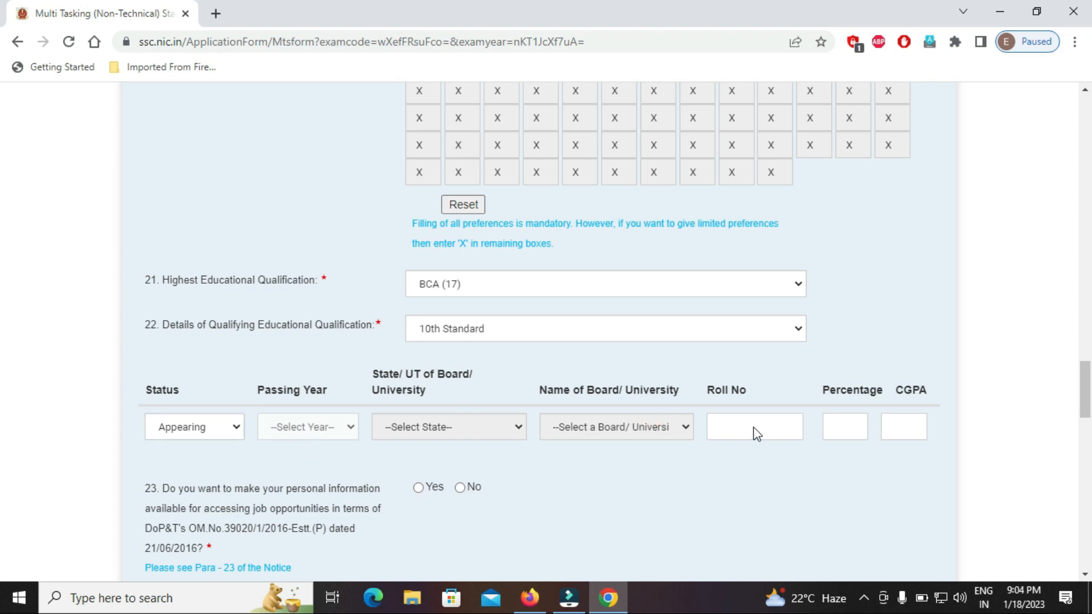
pyautogui.click(189, 435)
pyautogui.click(192, 460)
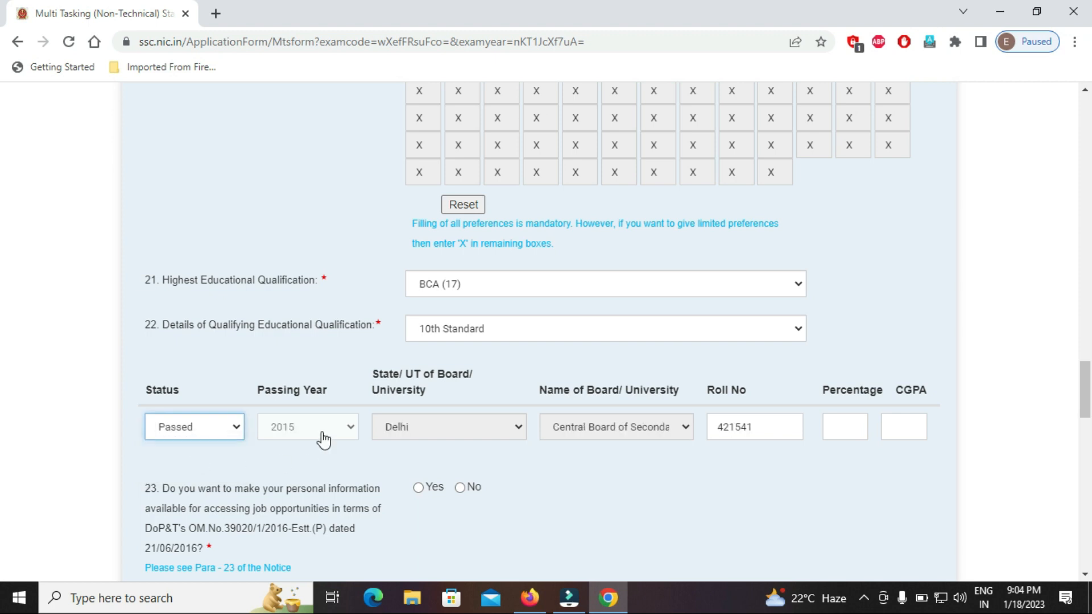
# Enter 85.15 as the 10th Standard percentage and answer Yes to making personal information available for job opportunities
pyautogui.click(843, 424)
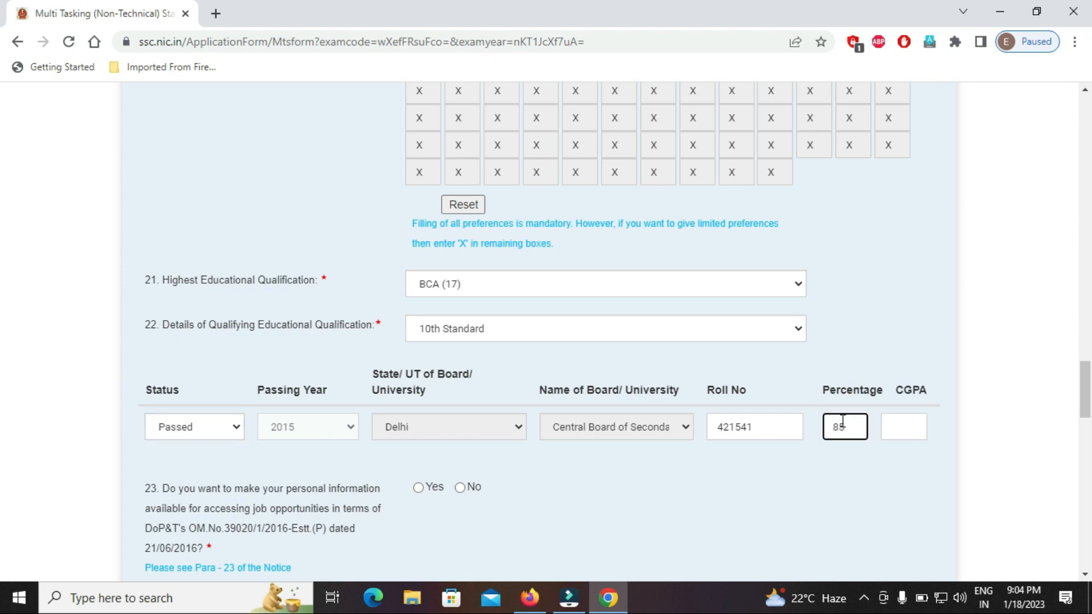
pyautogui.write('85.15')
pyautogui.click(912, 427)
pyautogui.scroll(-2, 5, 398)
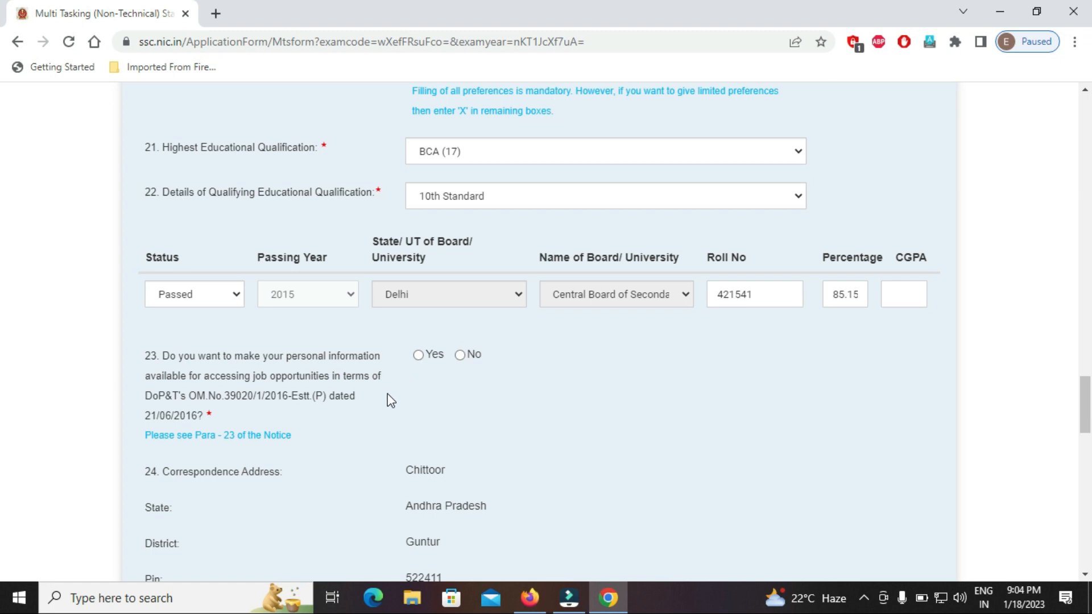
pyautogui.doubleClick(417, 360)
# Go to the Photograph And Signature section, then switch to Firefox and examine the specimen photographs in ssc-mts-2023.pdf
pyautogui.moveTo(1089, 439); pyautogui.dragTo(1089, 502)
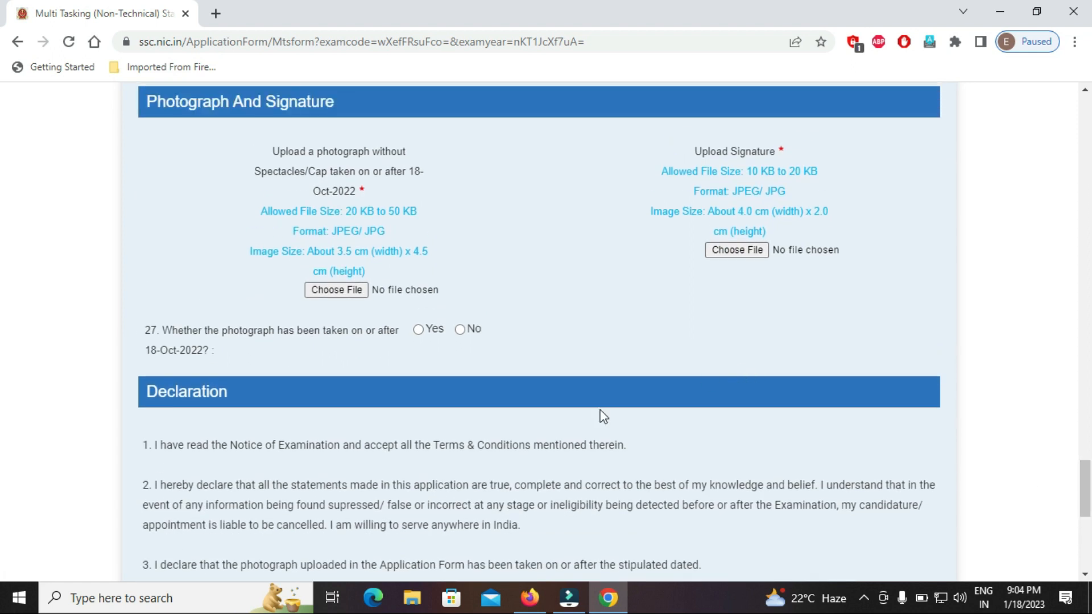
pyautogui.click(539, 605)
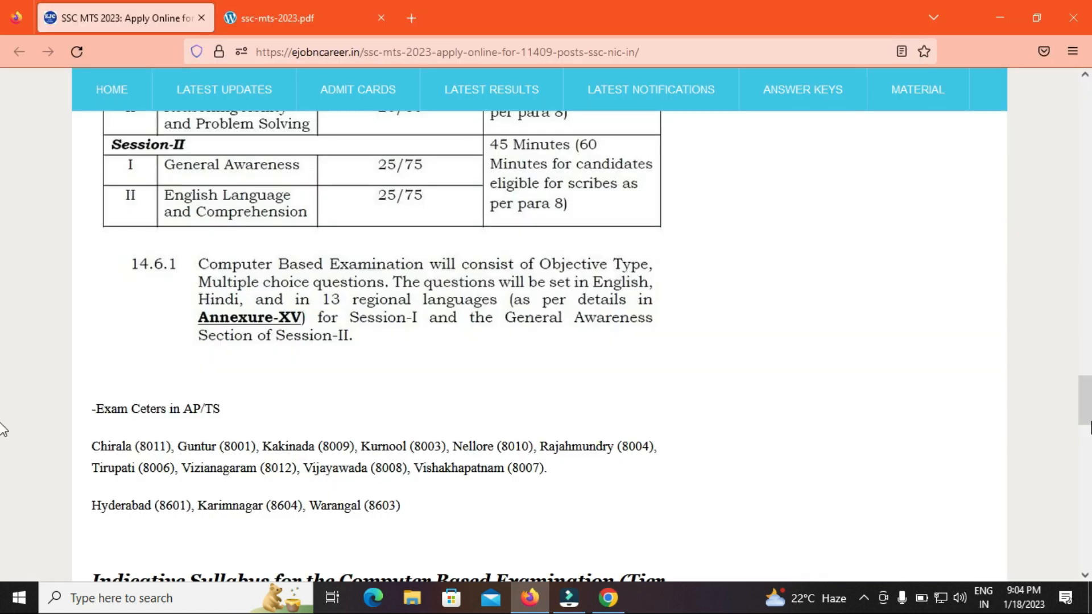
pyautogui.click(341, 18)
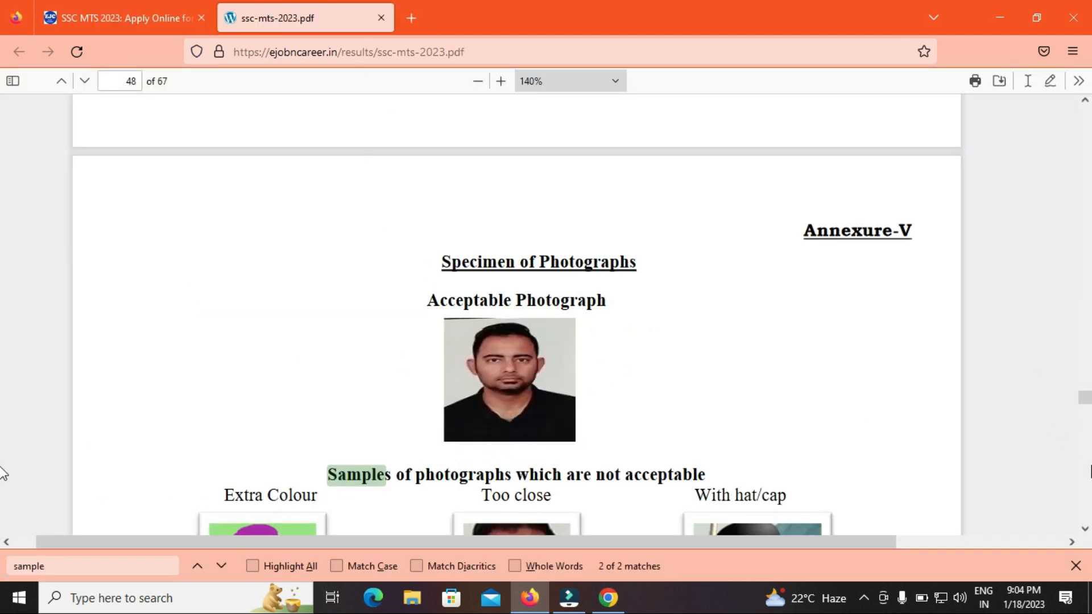
pyautogui.scroll(-5, 975, 468)
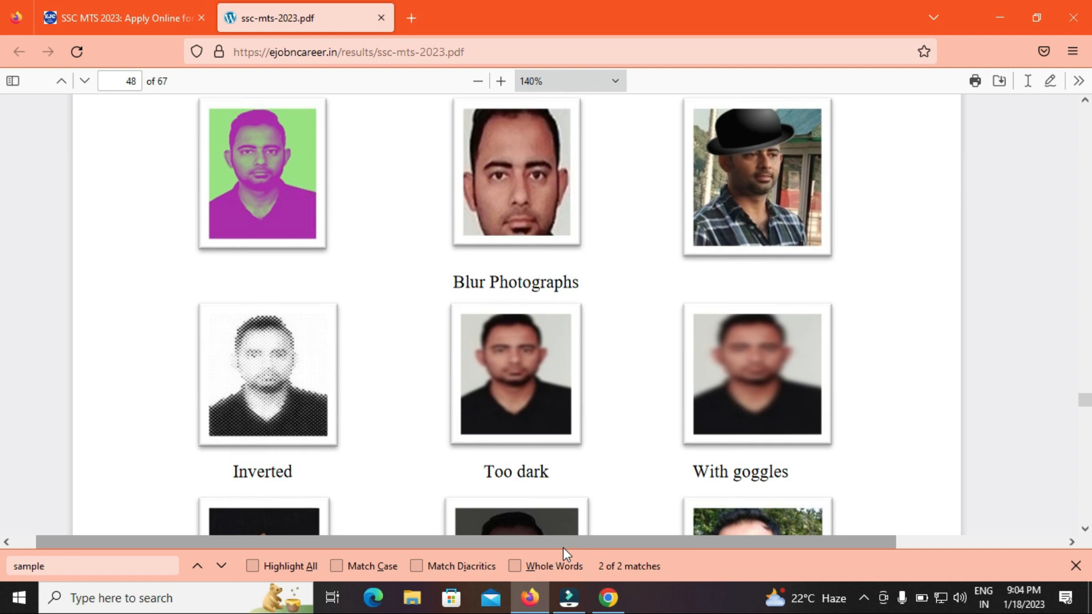
# Back in Chrome, answer Yes to the photograph being taken on or after 18-Oct-2022, accept the declaration and open the application preview
pyautogui.click(608, 598)
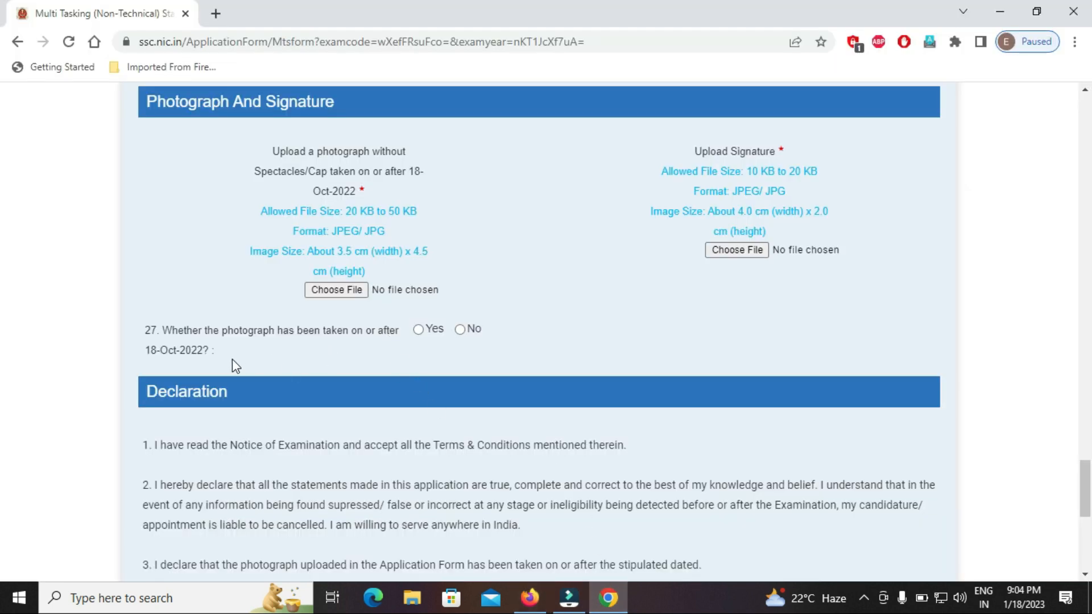
pyautogui.click(418, 329)
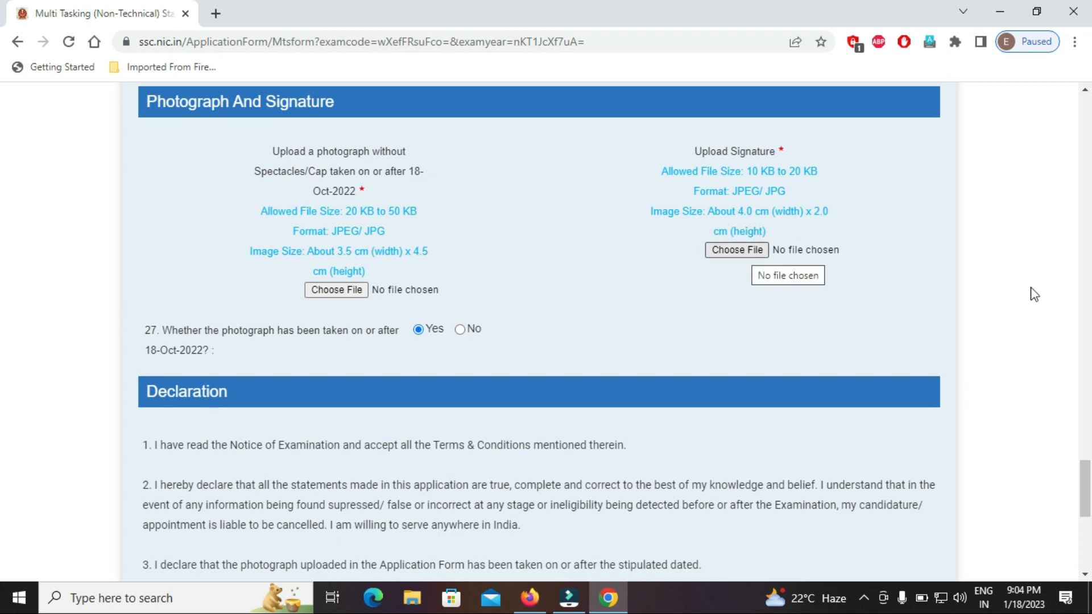
pyautogui.scroll(-8, 249, 364)
pyautogui.click(150, 231)
pyautogui.click(240, 373)
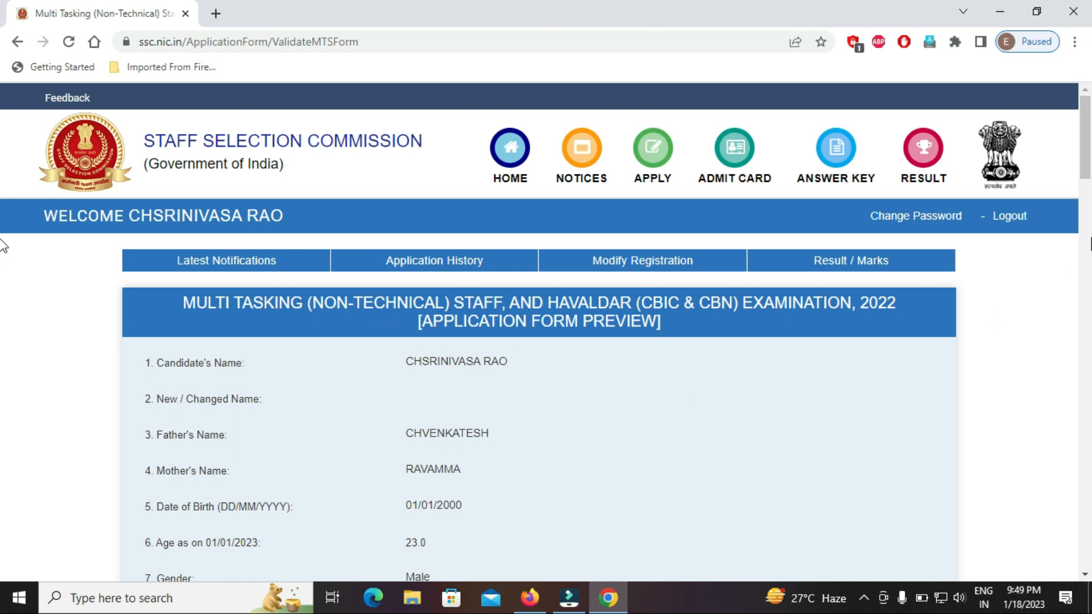
# Review the application form preview down to the photo and signature, and make the final submission
pyautogui.moveTo(1085, 161); pyautogui.dragTo(1086, 364)
pyautogui.scroll(-18, 3, 398)
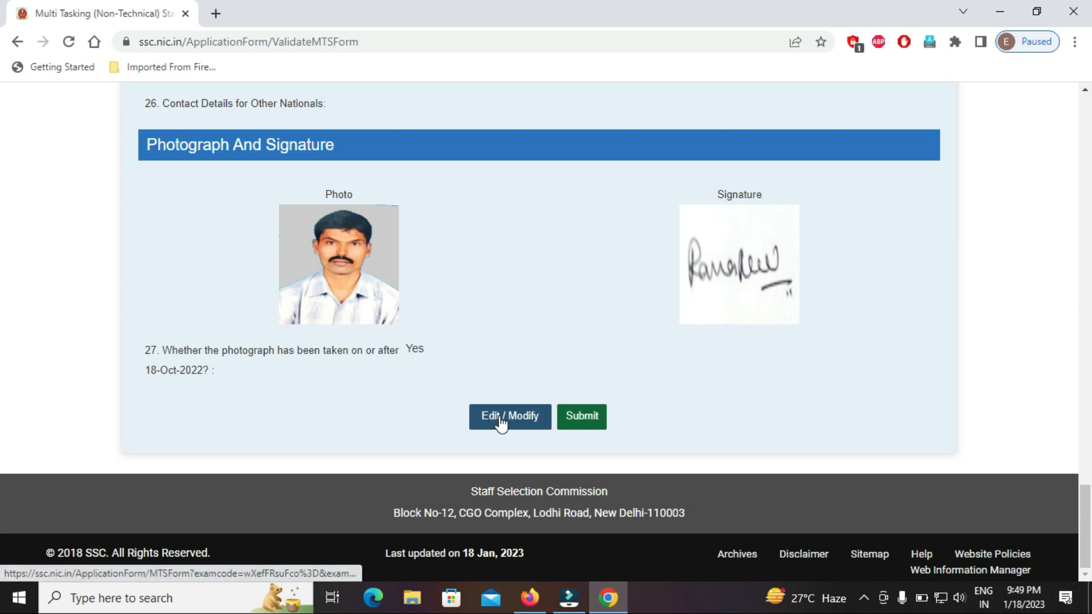
pyautogui.click(575, 420)
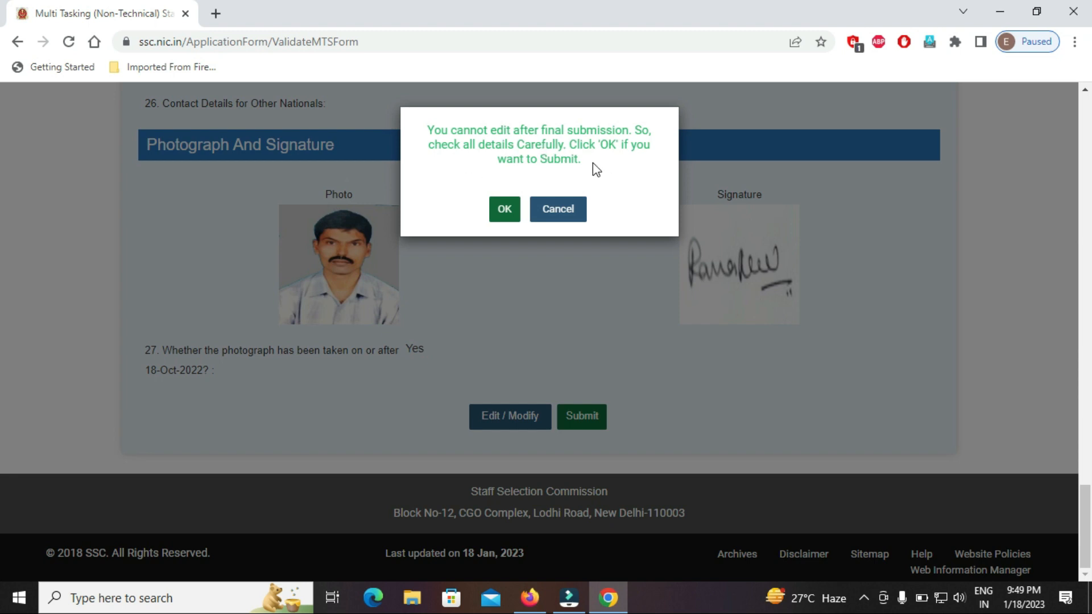
pyautogui.click(505, 209)
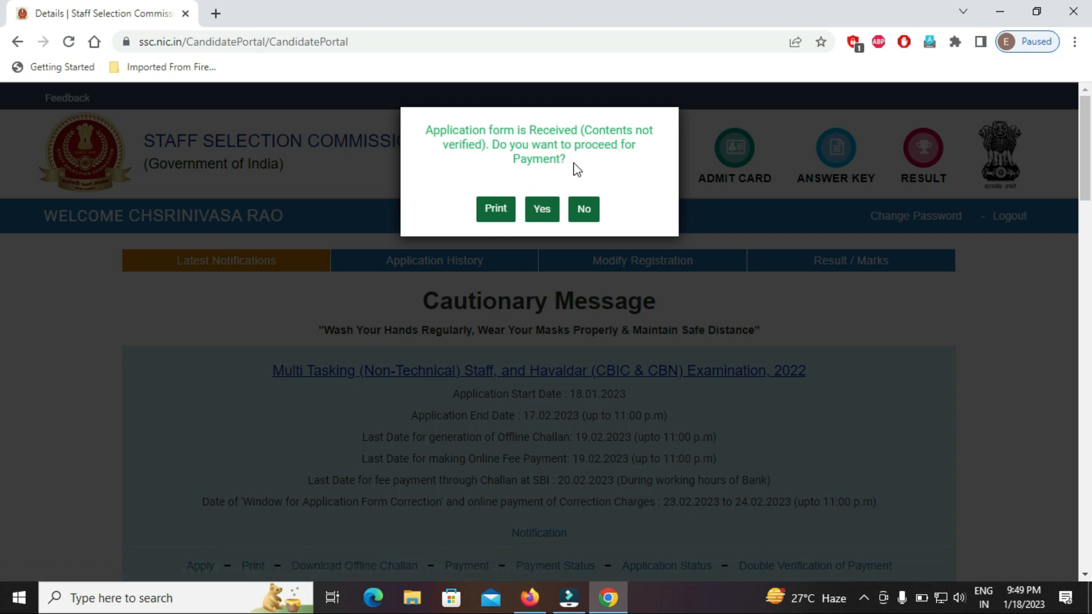
# Proceed to the fee payment and submit it with Online as the payment mode
pyautogui.click(543, 212)
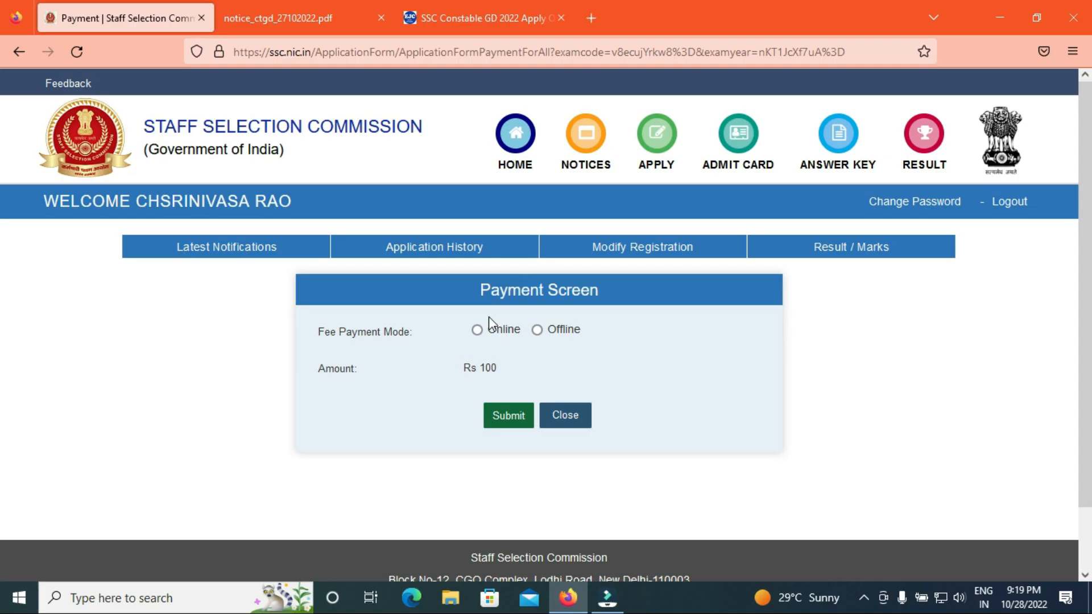
pyautogui.click(476, 331)
pyautogui.click(511, 422)
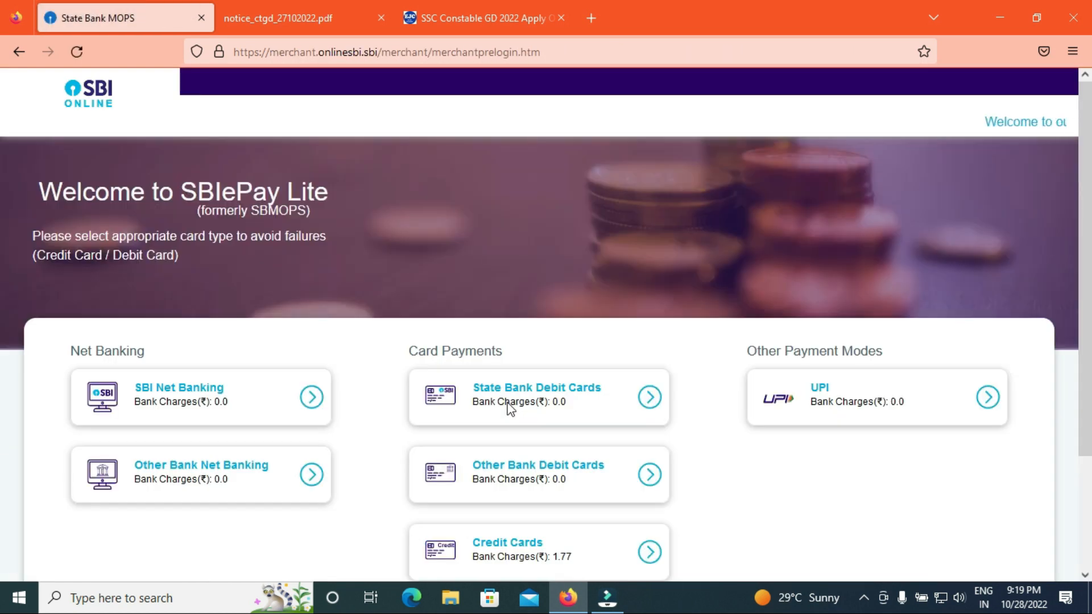
# Choose credit card payment in SBIePay Lite and confirm the payment details to reach the card details form
pyautogui.scroll(-1, 3, 398)
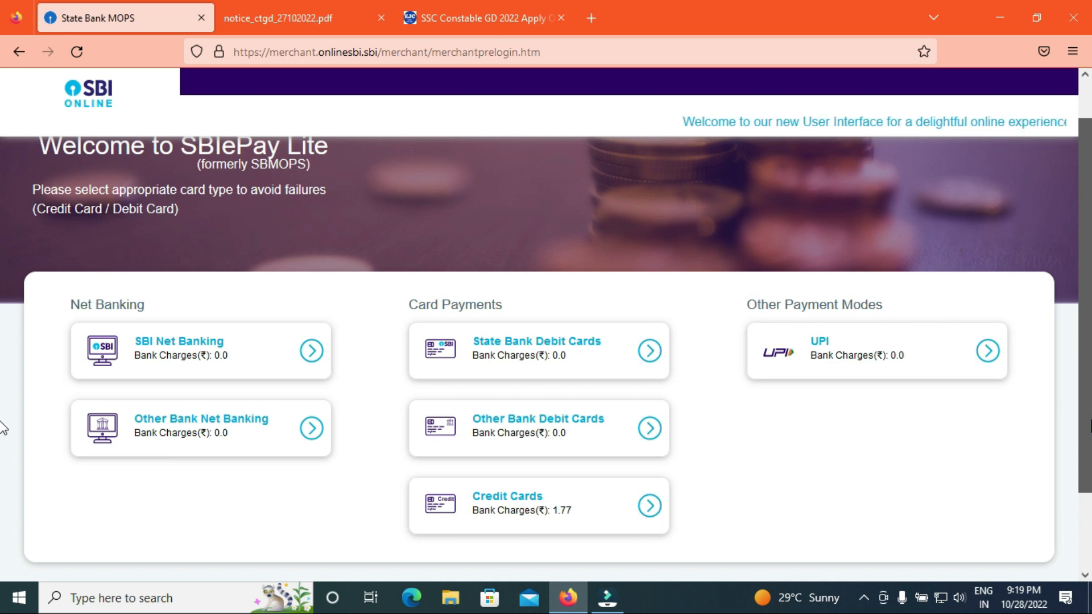
pyautogui.click(513, 496)
pyautogui.click(514, 482)
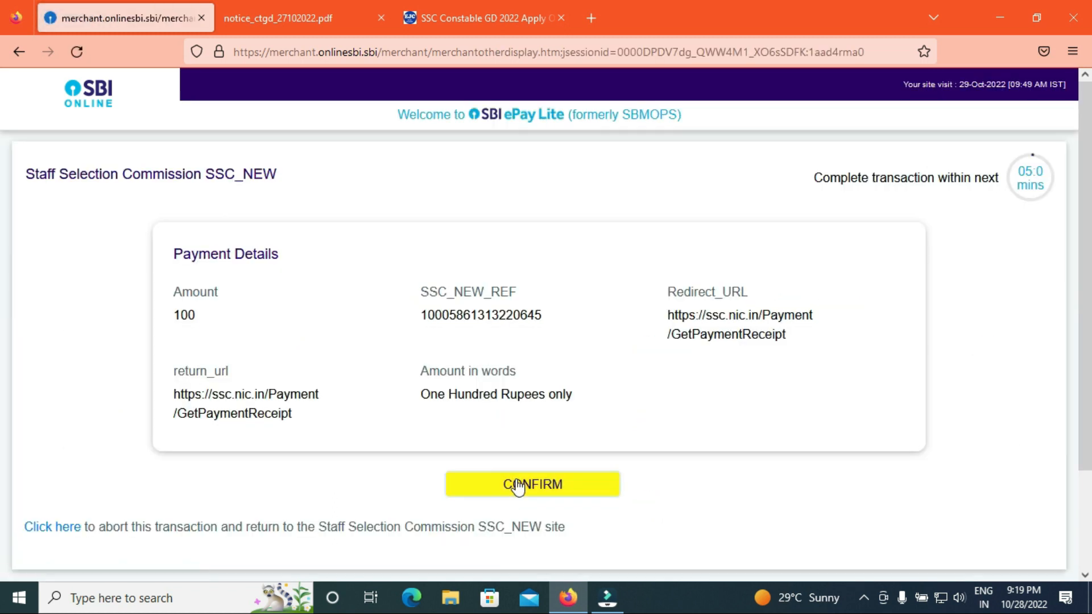
pyautogui.click(517, 493)
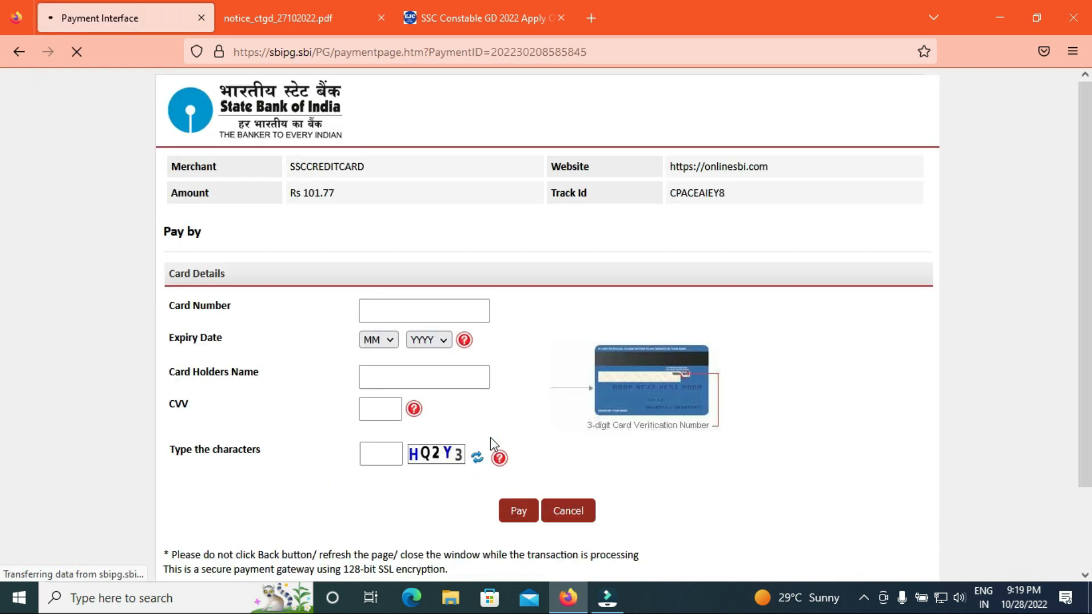
pyautogui.moveTo(1090, 384); pyautogui.dragTo(1090, 392)
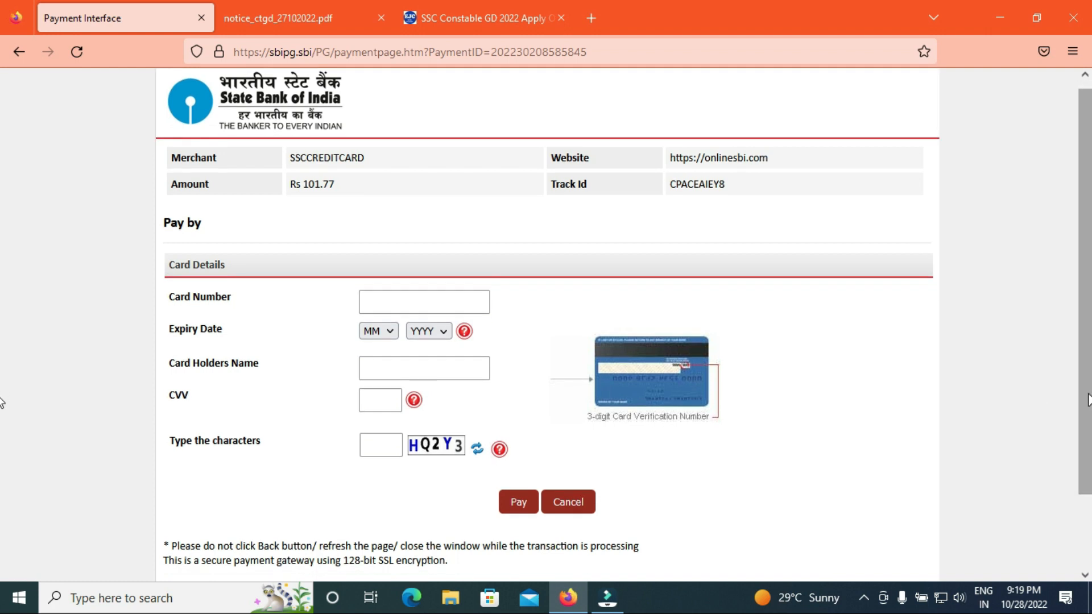